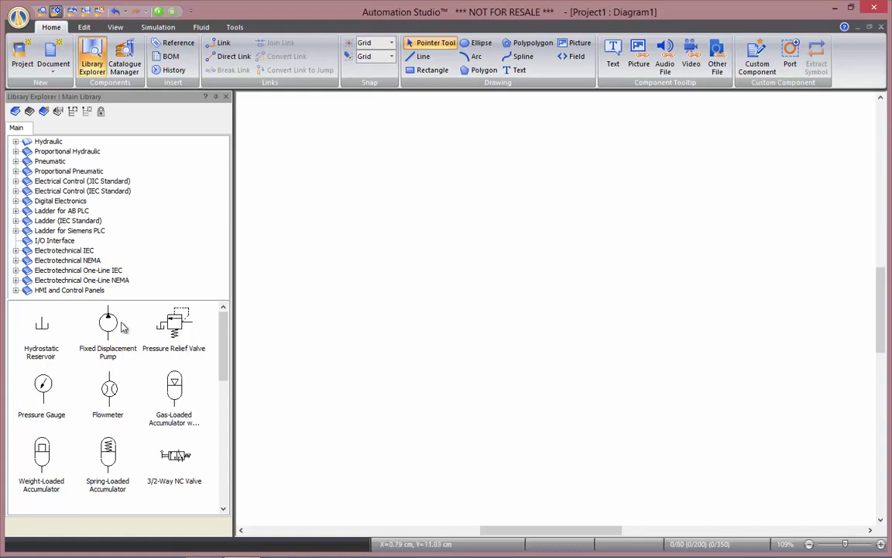
# Place a fixed displacement pump, a hydrostatic reservoir below it, a pressure relief valve and a double-acting cylinder above them in the diagram.
pyautogui.moveTo(121, 327); pyautogui.dragTo(470, 357)
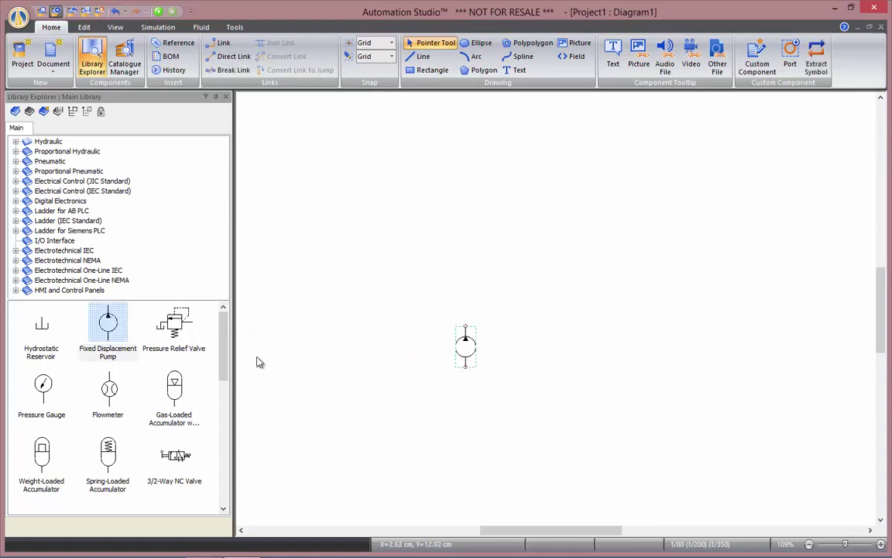
pyautogui.moveTo(47, 319); pyautogui.dragTo(465, 408)
pyautogui.moveTo(185, 345); pyautogui.dragTo(420, 298)
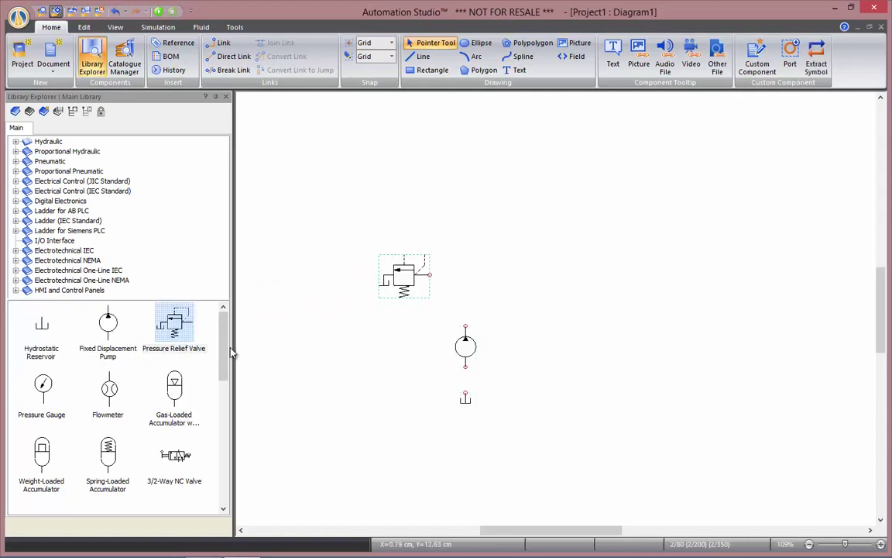
pyautogui.moveTo(223, 344); pyautogui.dragTo(217, 400)
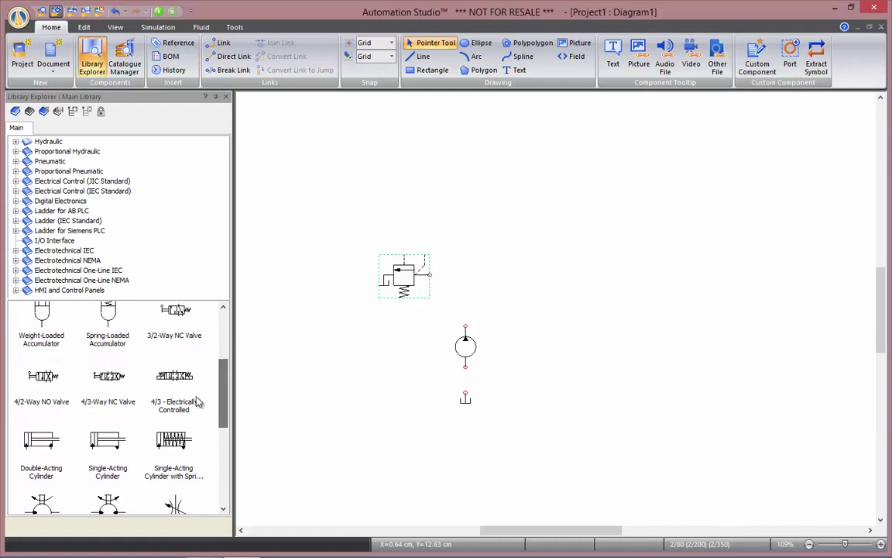
pyautogui.moveTo(41, 440); pyautogui.dragTo(488, 159)
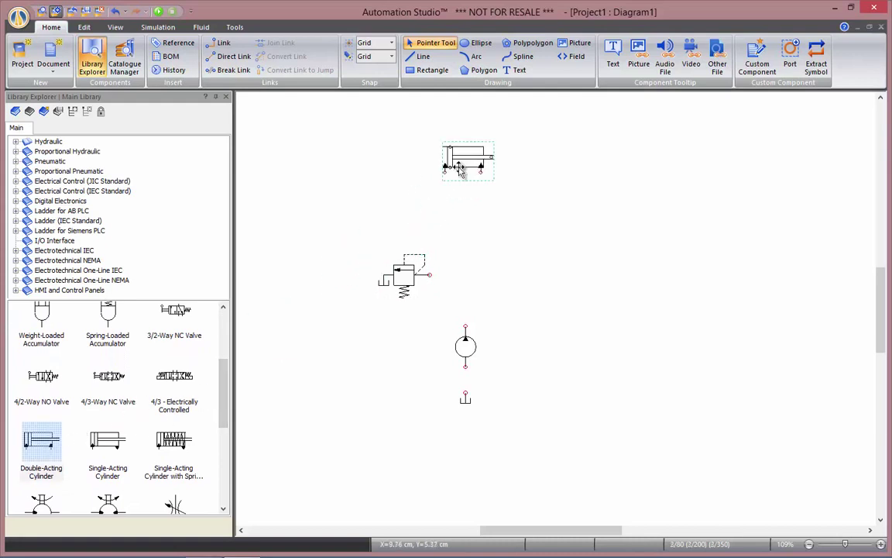
# Add a 4-port proportional hydraulic valve between the cylinder and the pump, and a joystick beside the circuit.
pyautogui.click(71, 151)
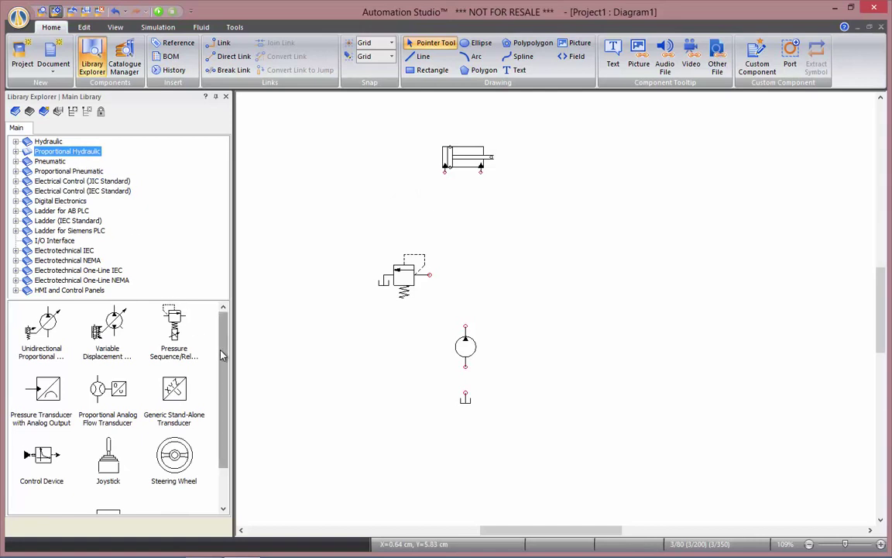
pyautogui.moveTo(221, 353); pyautogui.dragTo(212, 398)
pyautogui.moveTo(52, 471); pyautogui.dragTo(470, 224)
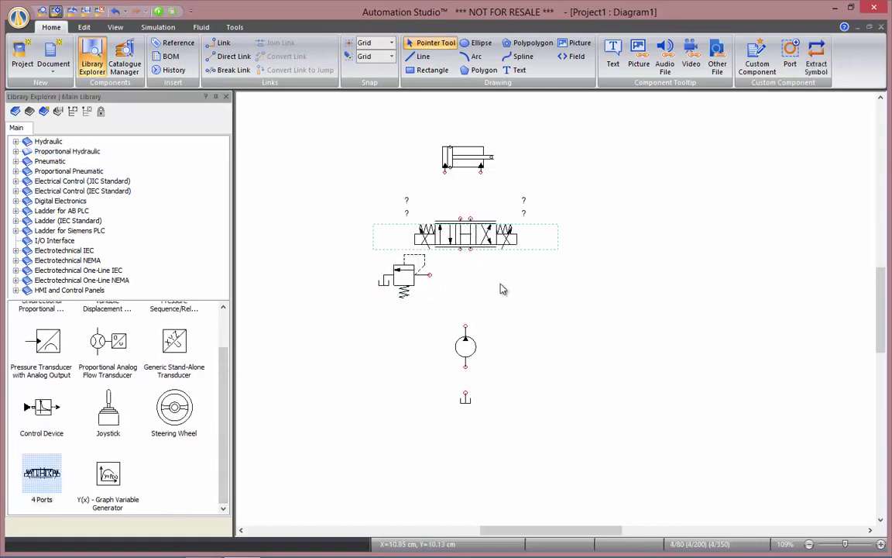
pyautogui.moveTo(42, 472); pyautogui.dragTo(526, 271)
pyautogui.rightClick(524, 368)
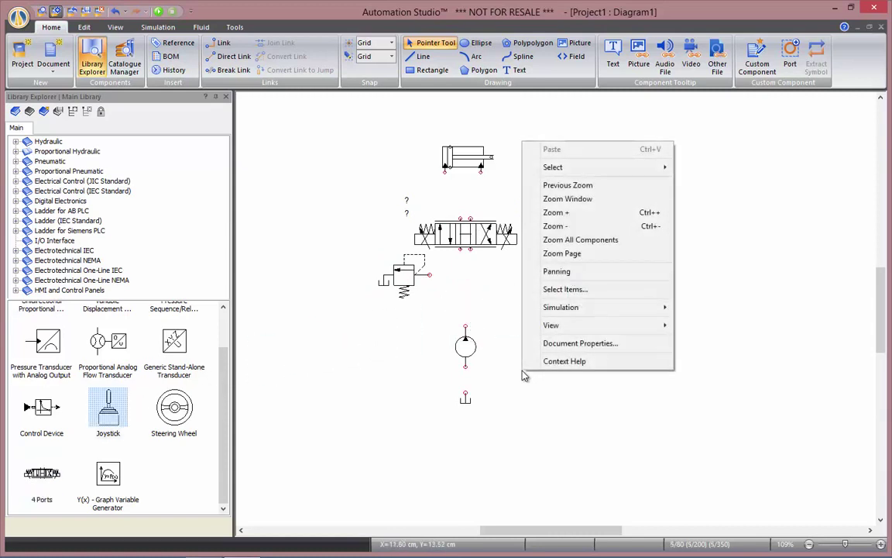
pyautogui.click(581, 243)
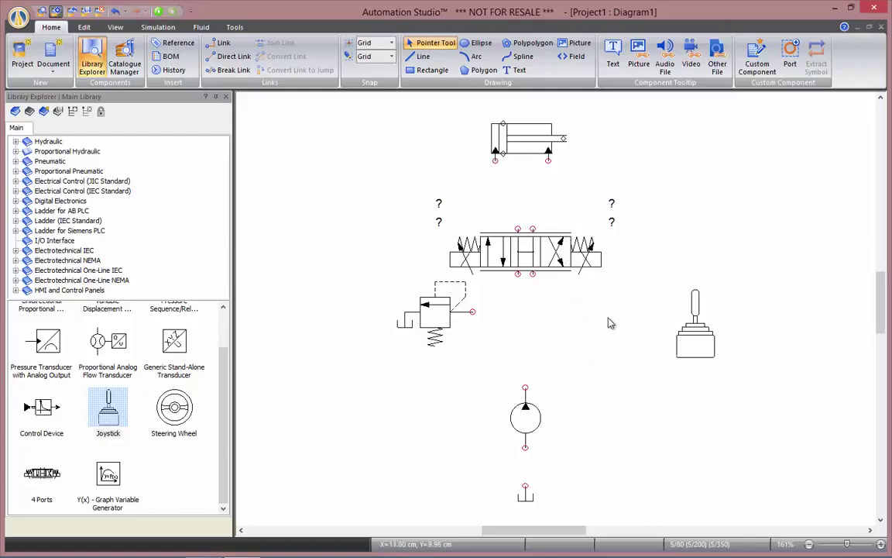
# Align the proportional valve with the pump, link the reservoir, pump and valve in line, and connect the relief valve to the pressure line.
pyautogui.click(524, 485)
pyautogui.click(518, 275)
pyautogui.moveTo(521, 260); pyautogui.dragTo(530, 259)
pyautogui.click(473, 311)
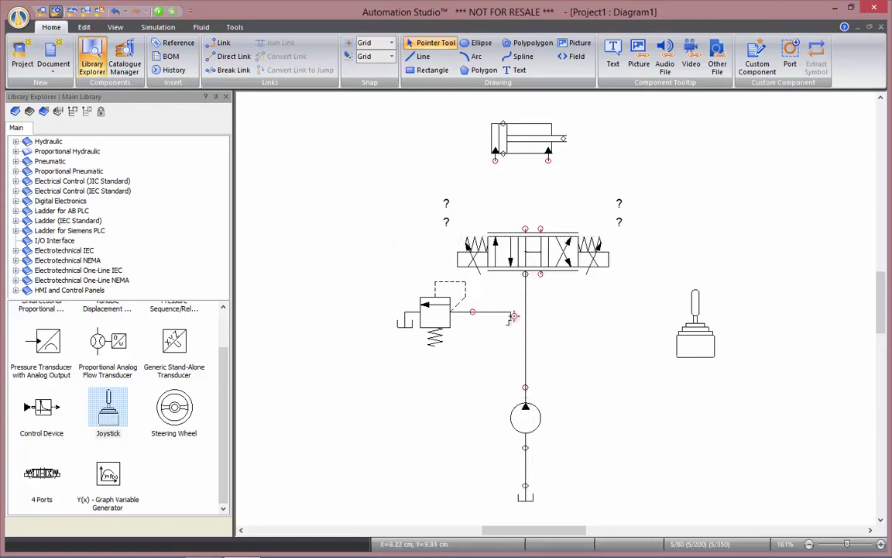
pyautogui.click(524, 312)
# Align the double-acting cylinder with the proportional valve and link both cylinder ports to the valve's two upper ports.
pyautogui.moveTo(528, 158); pyautogui.dragTo(559, 157)
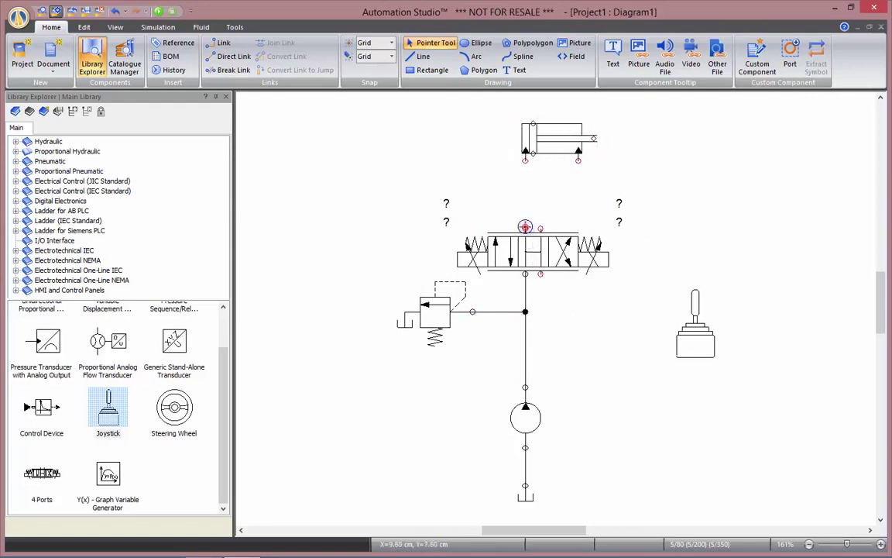
pyautogui.click(526, 161)
pyautogui.click(526, 228)
pyautogui.click(539, 229)
pyautogui.click(578, 160)
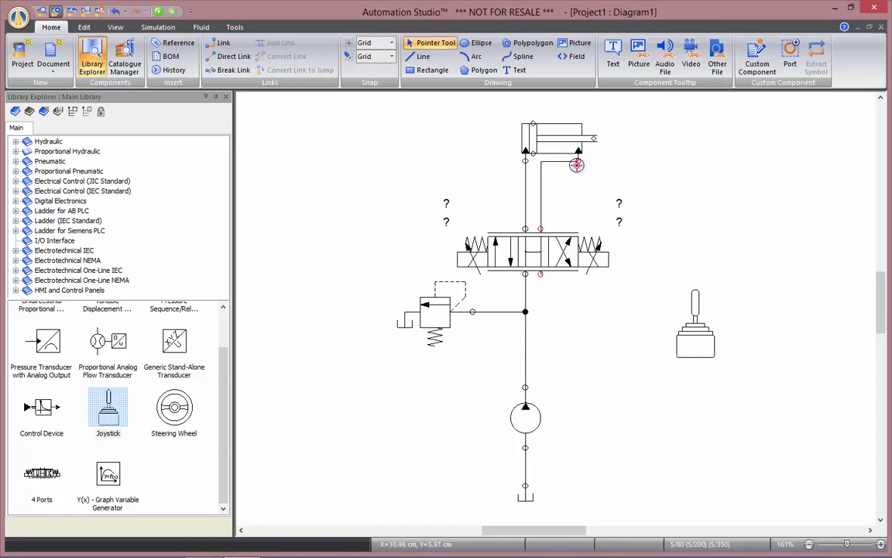
# Route a return line from the proportional valve's free lower port around the pump to the reservoir connection.
pyautogui.click(540, 274)
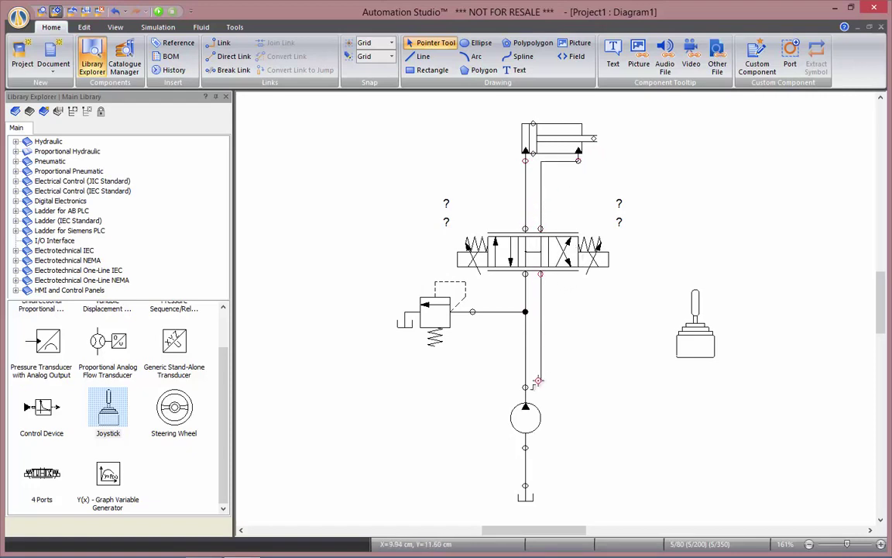
pyautogui.click(557, 386)
pyautogui.click(540, 456)
pyautogui.click(525, 485)
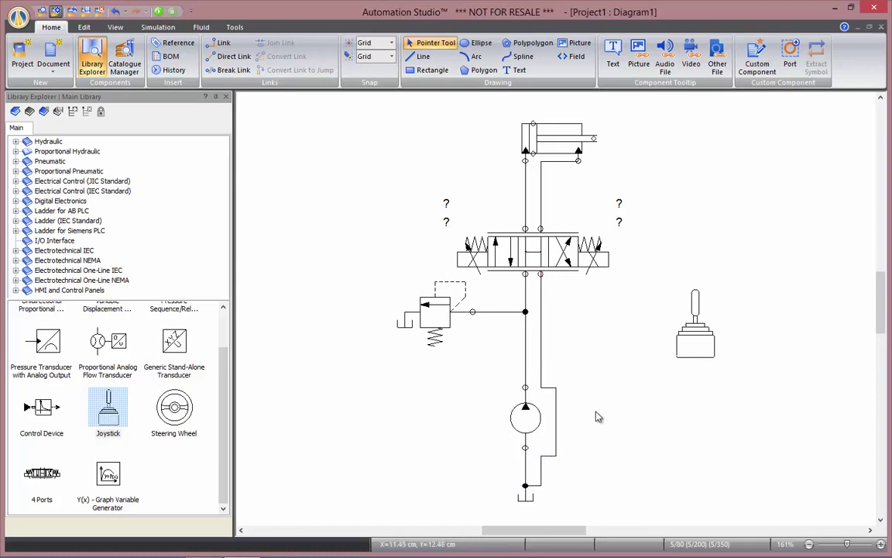
# Associate the joystick's X output JY_X with the proportional InputSignal of the valve's solenoid E1.
pyautogui.doubleClick(535, 252)
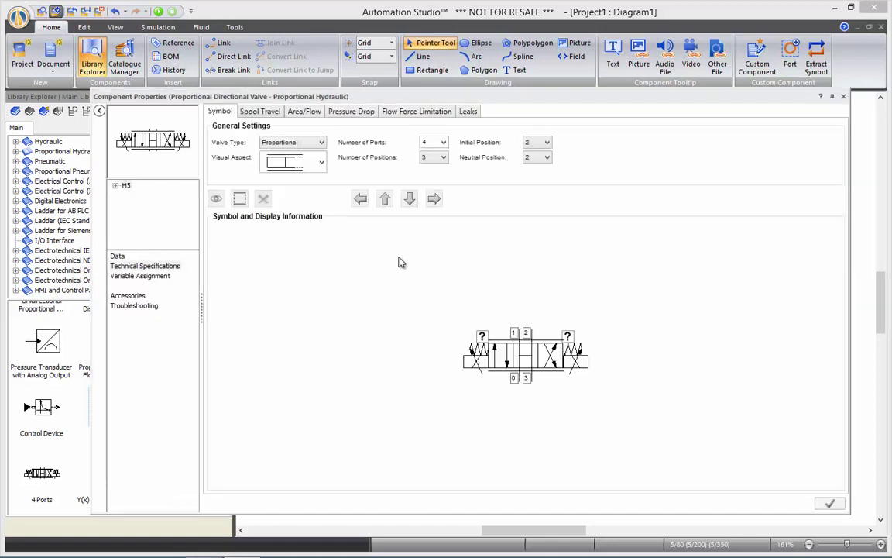
pyautogui.click(164, 277)
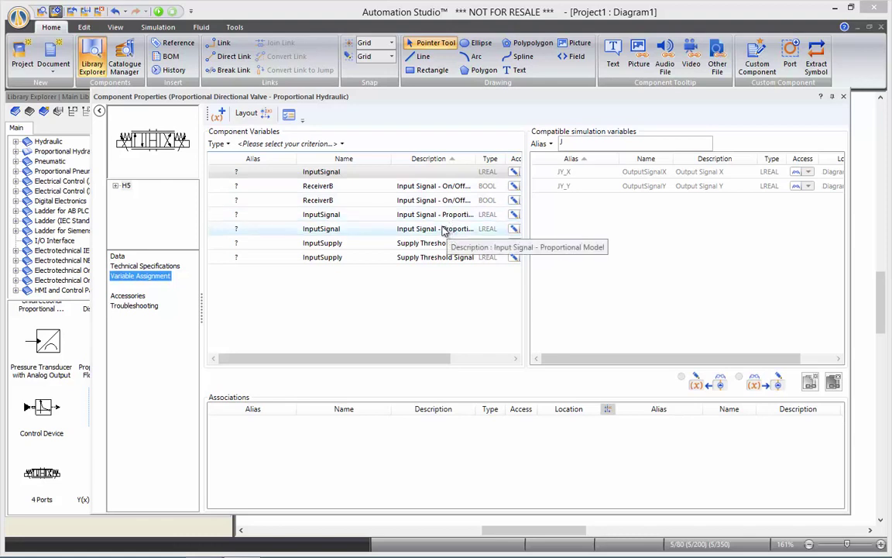
pyautogui.click(127, 145)
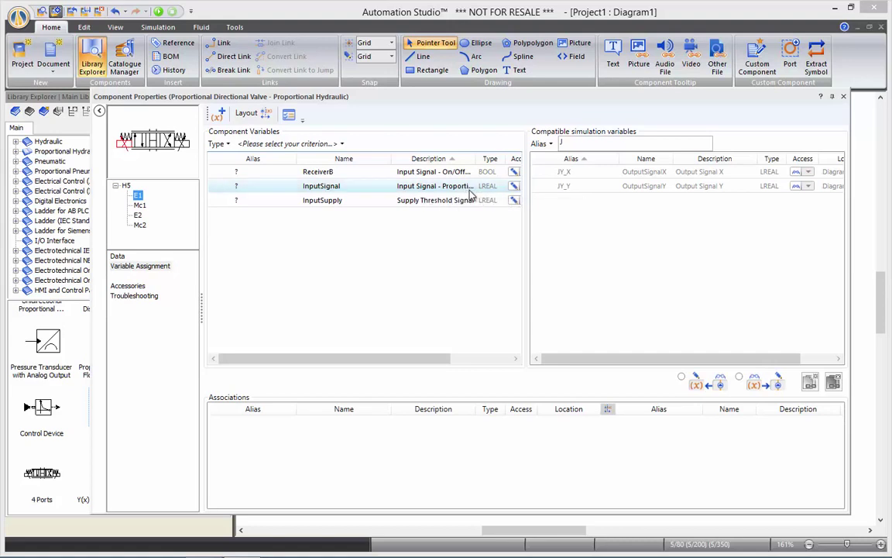
pyautogui.click(569, 143)
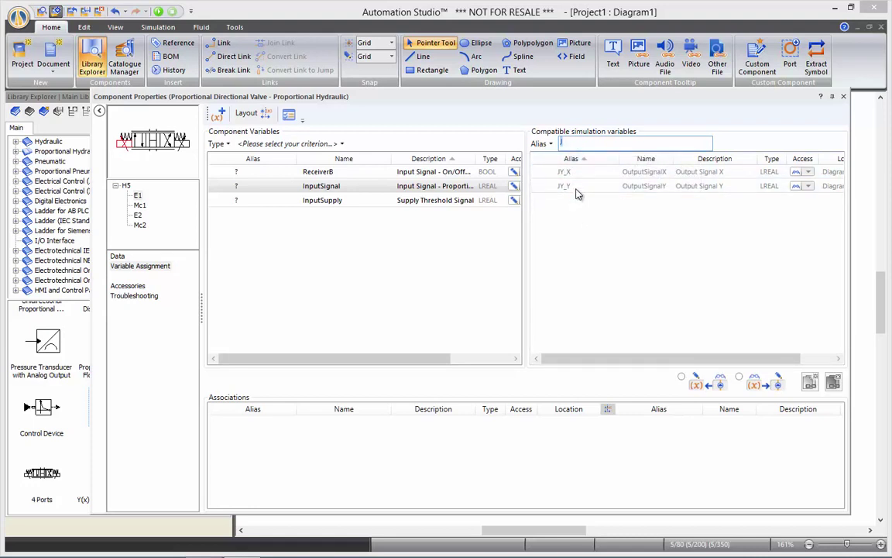
pyautogui.moveTo(585, 179)
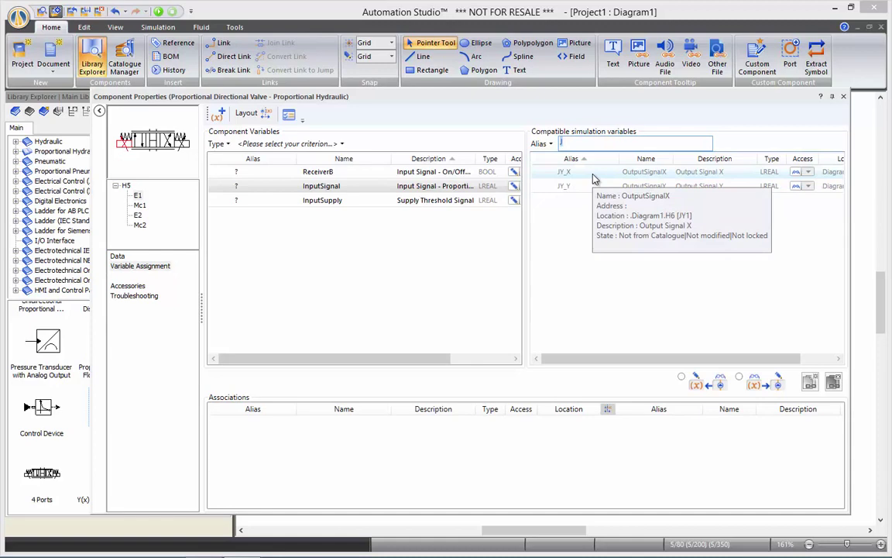
pyautogui.doubleClick(593, 176)
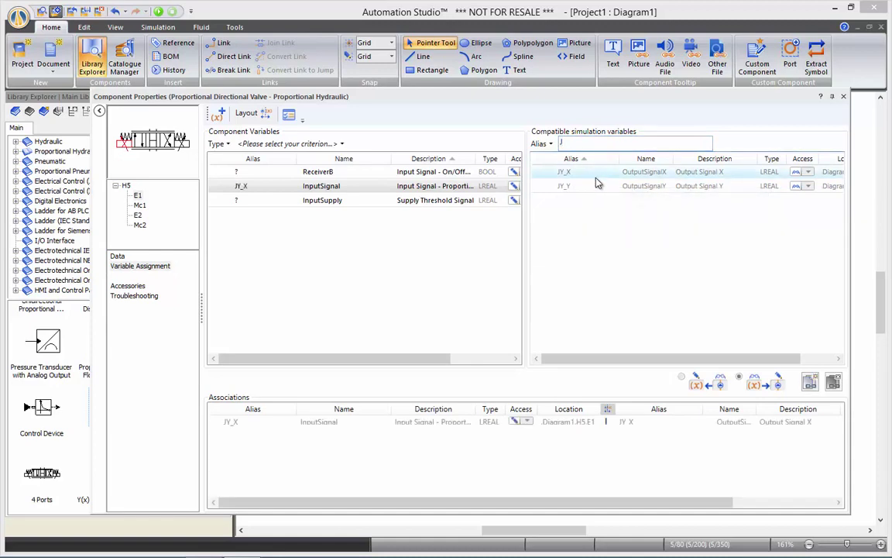
pyautogui.click(842, 97)
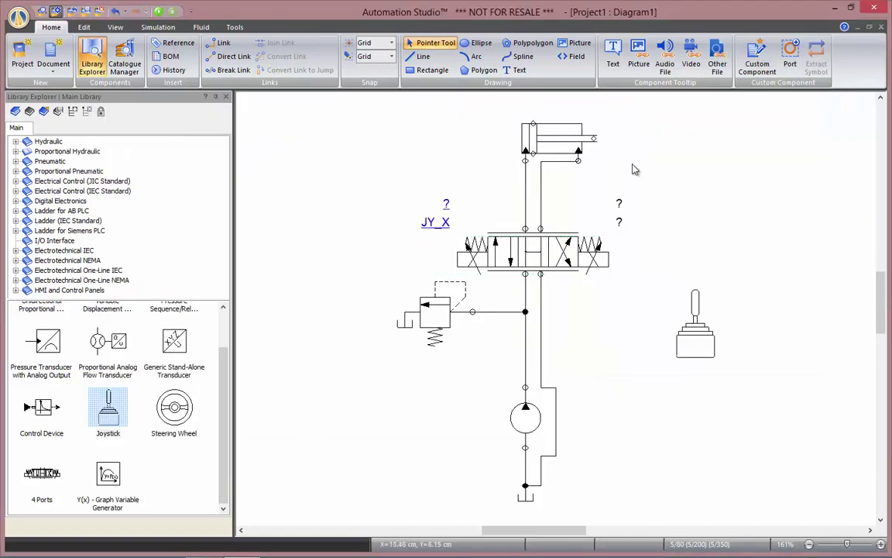
# Start the simulation and attach a measuring instrument to the cylinder that displays Linear Speed in cm/s.
pyautogui.click(158, 10)
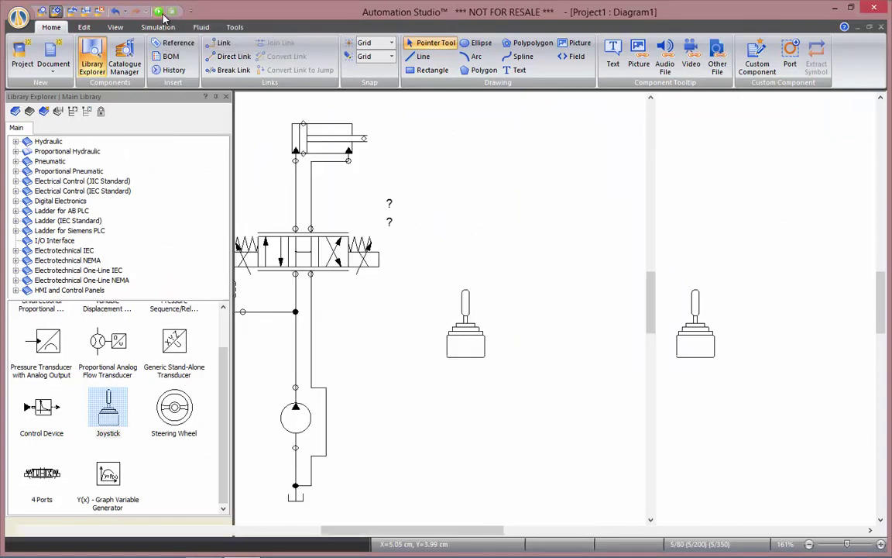
pyautogui.click(159, 27)
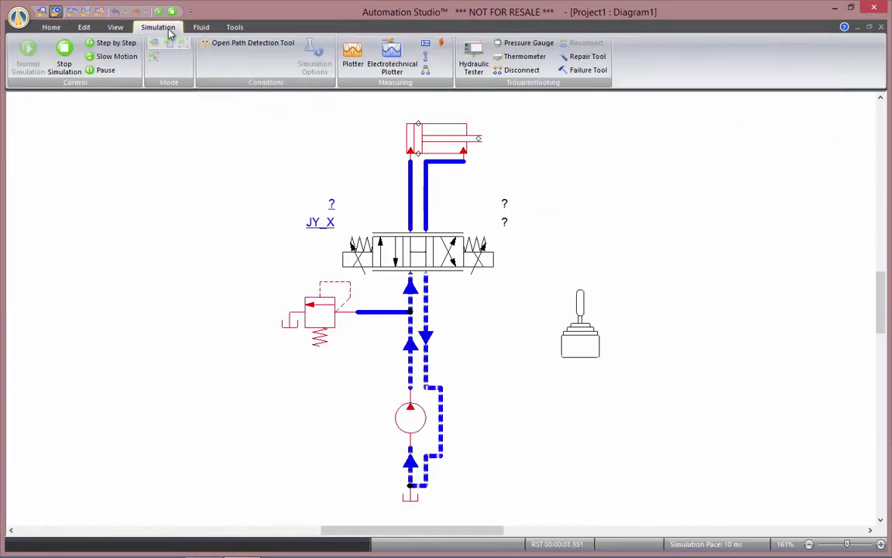
pyautogui.click(425, 43)
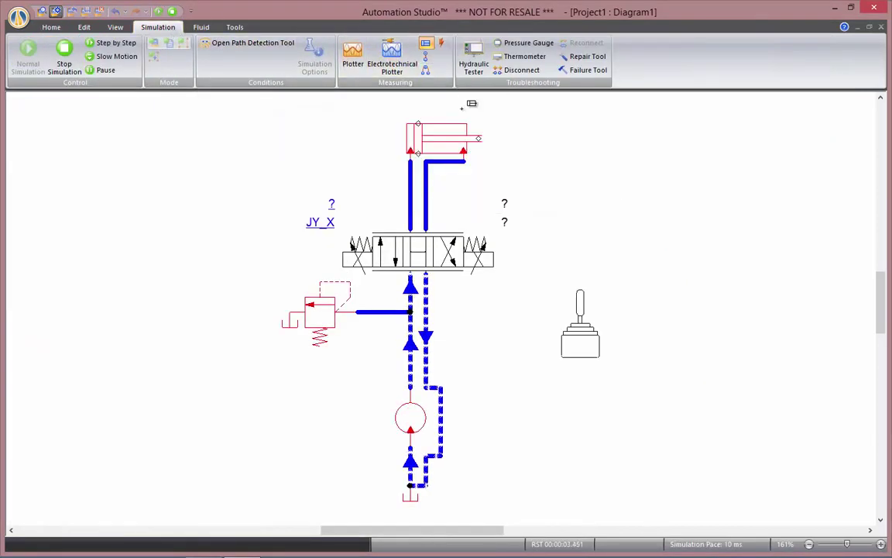
pyautogui.click(468, 123)
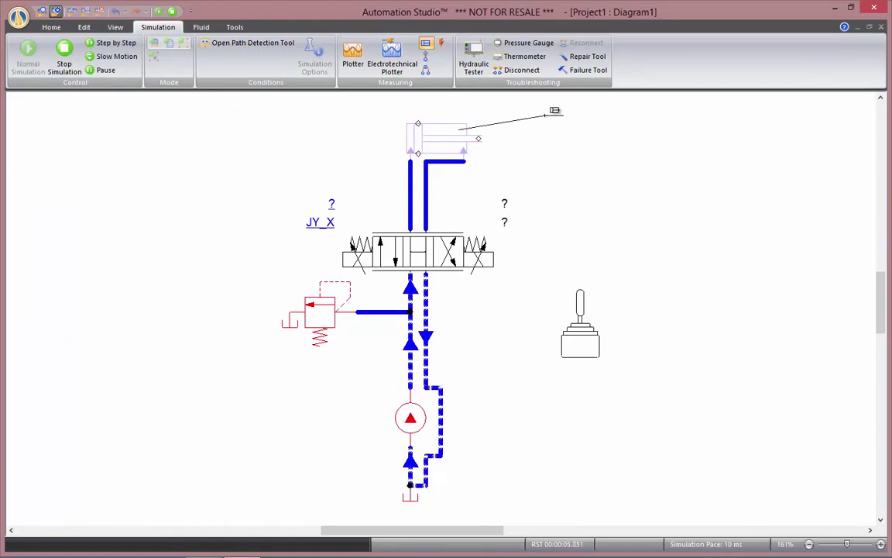
pyautogui.click(546, 115)
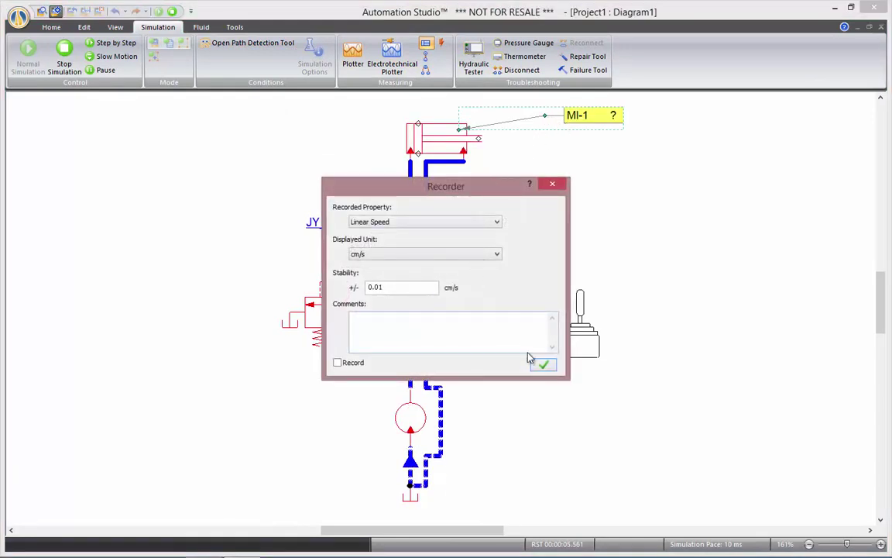
pyautogui.click(543, 365)
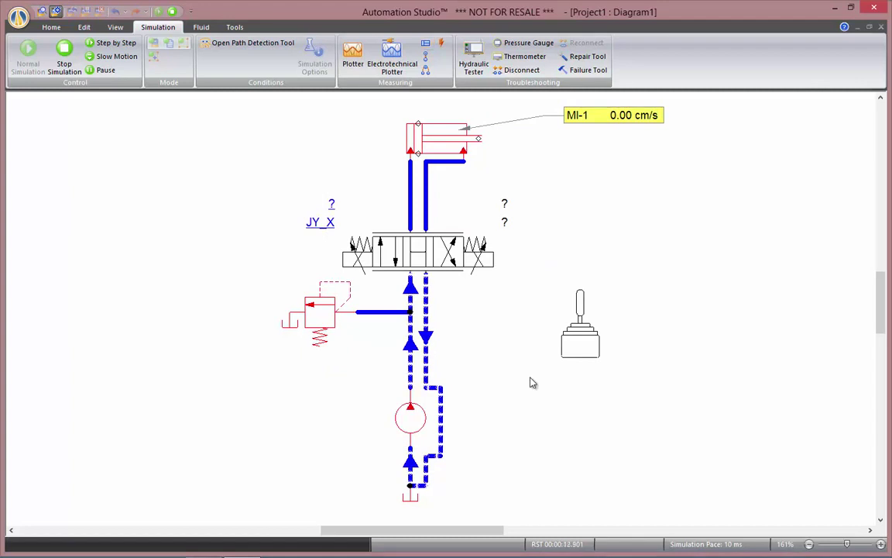
# Test the cylinder's response by moving the joystick to about X 1.45 and back past centre to about X -0.48.
pyautogui.click(575, 350)
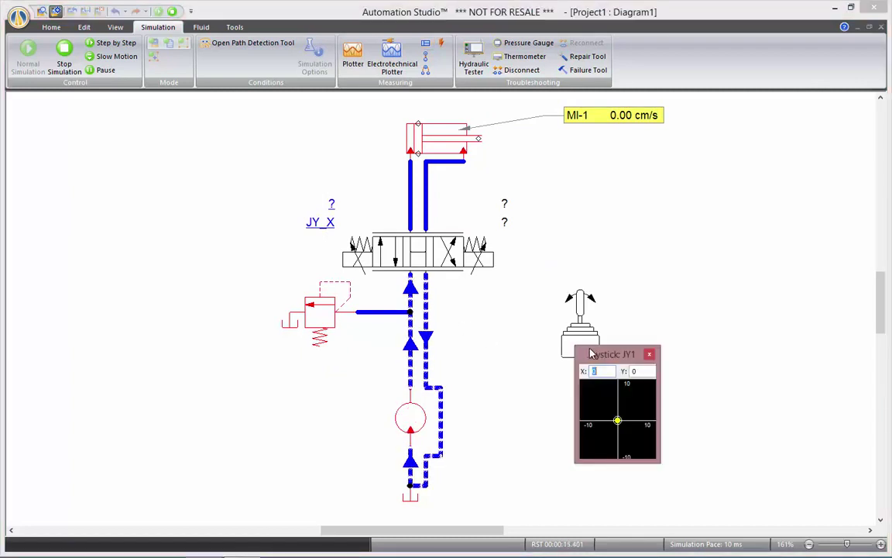
pyautogui.moveTo(590, 353); pyautogui.dragTo(645, 227)
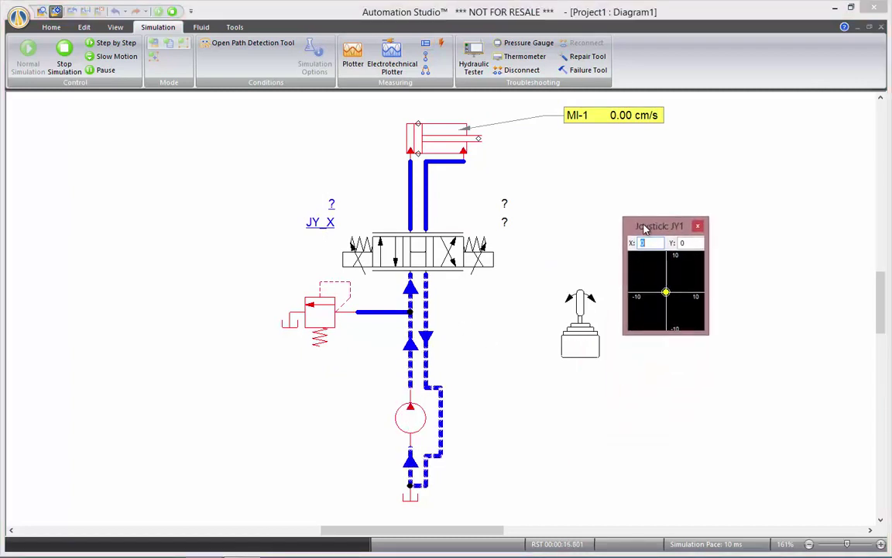
pyautogui.click(668, 293)
pyautogui.moveTo(667, 294); pyautogui.dragTo(672, 295)
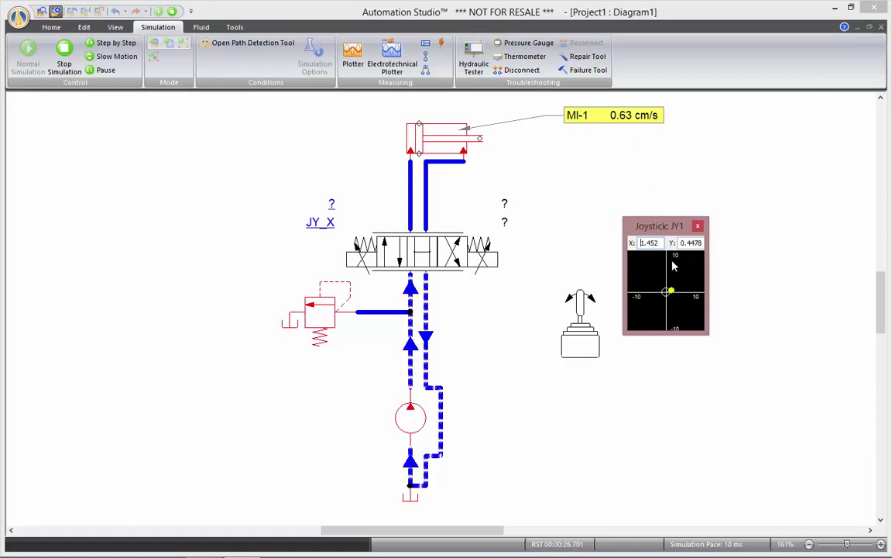
pyautogui.moveTo(673, 295)
pyautogui.mouseDown()
pyautogui.moveTo(684, 294)
pyautogui.moveTo(642, 295)
pyautogui.moveTo(664, 292)
pyautogui.mouseUp()
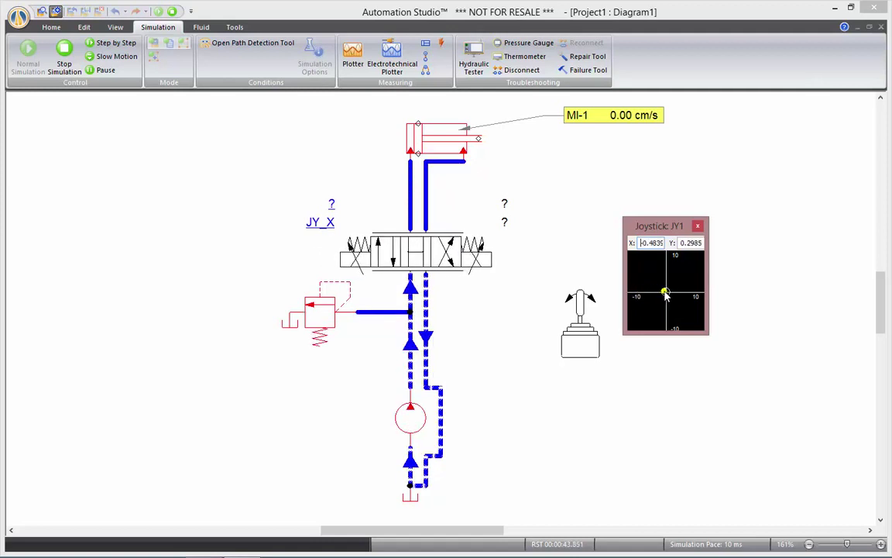
pyautogui.click(697, 225)
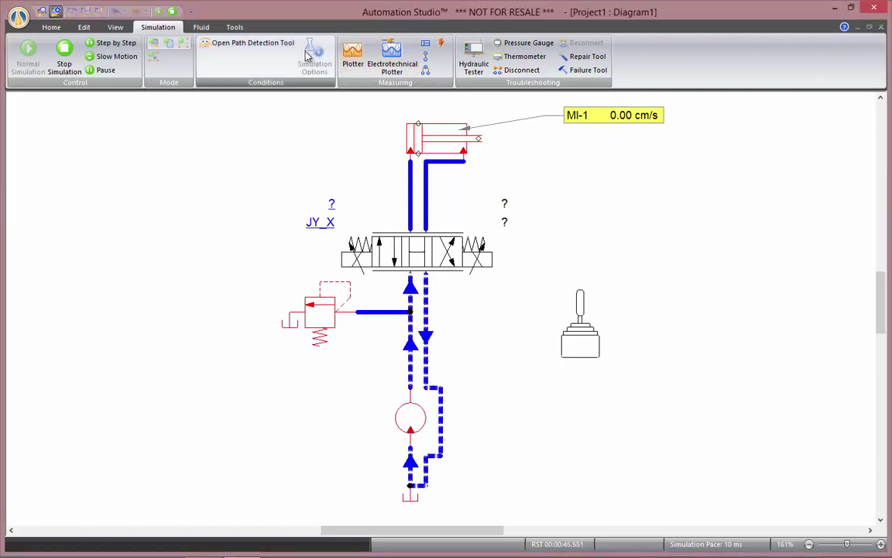
# Stop the simulation and open the area/flow specifications of the proportional directional valve H2.
pyautogui.click(173, 12)
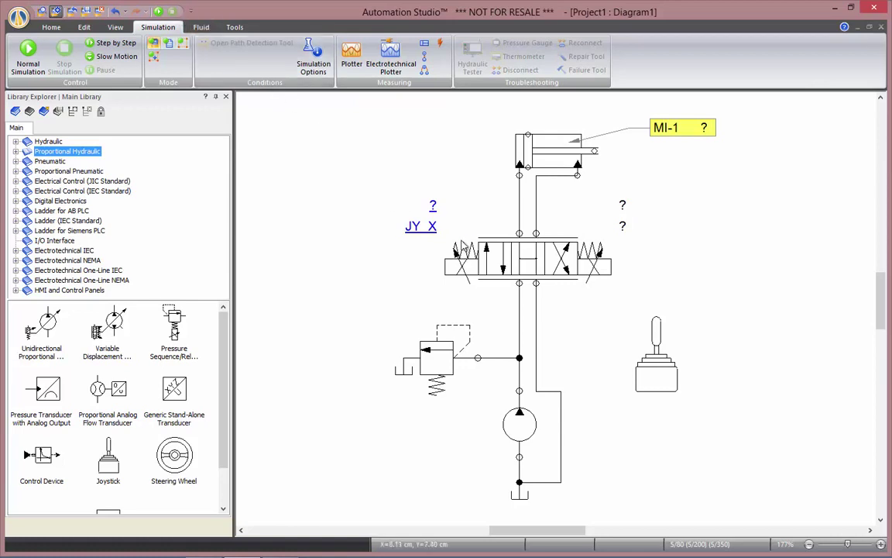
pyautogui.doubleClick(502, 261)
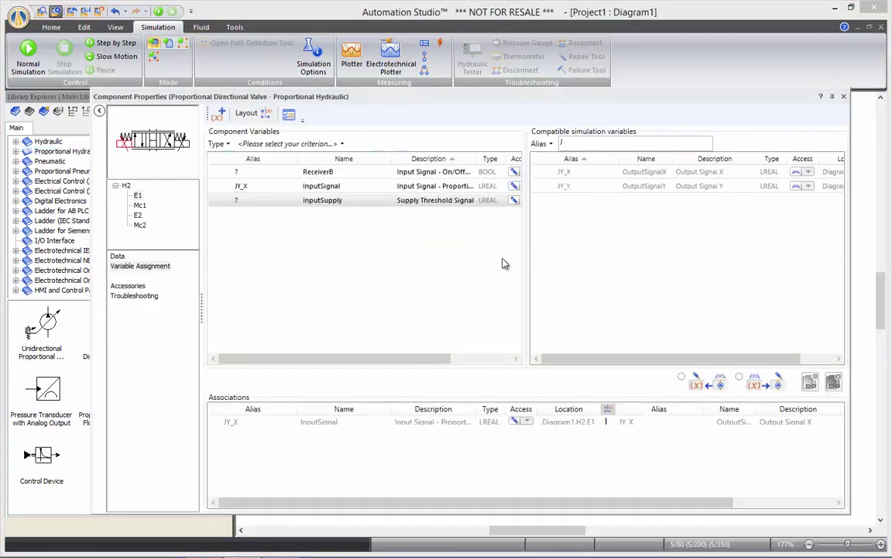
pyautogui.click(125, 186)
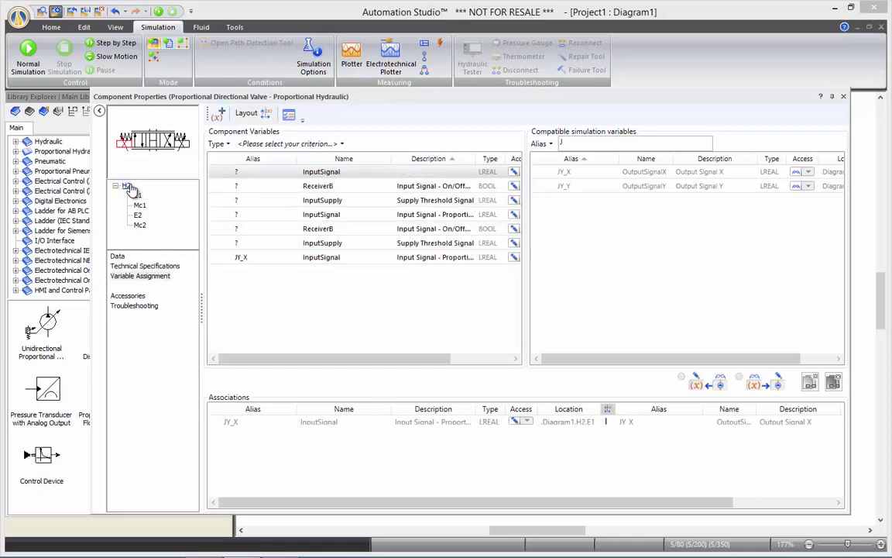
pyautogui.click(175, 267)
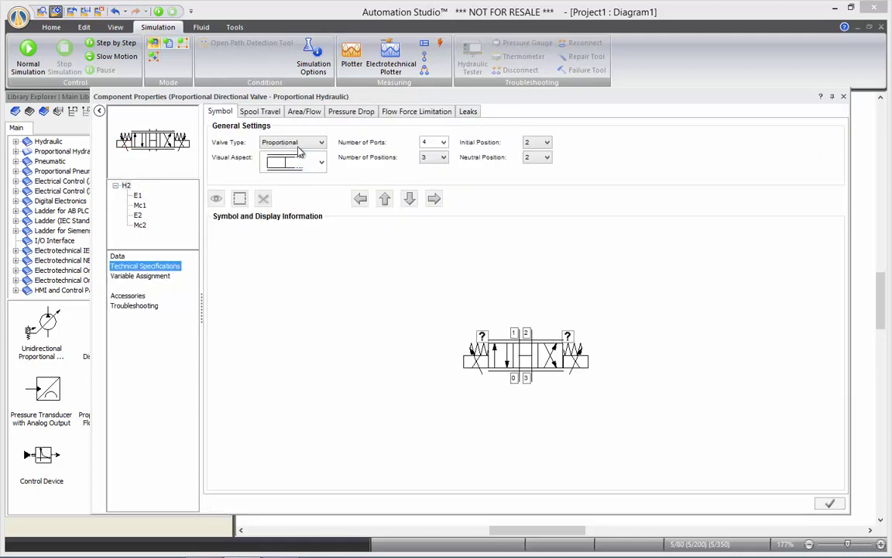
pyautogui.click(305, 112)
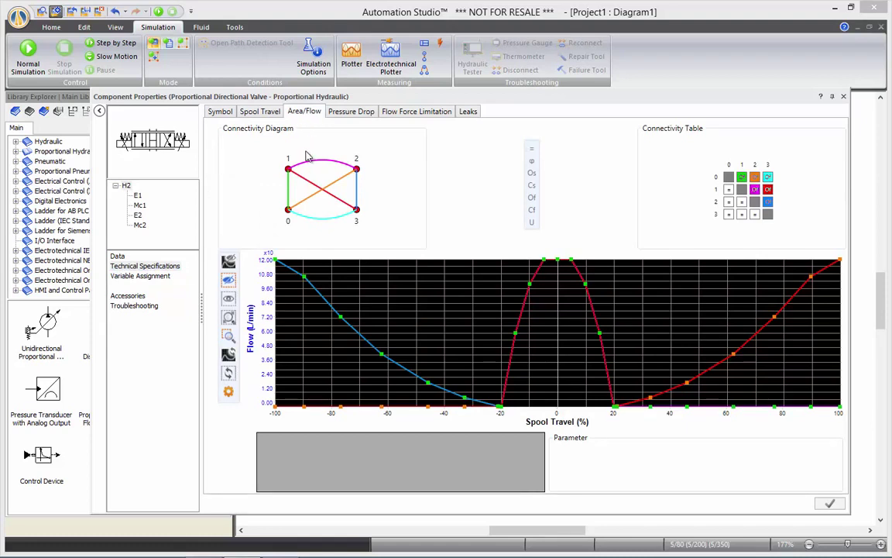
# Examine the valve's flow curves for port connections 0-1, 1-2, 0-2 and 1-3, and close its properties.
pyautogui.click(288, 193)
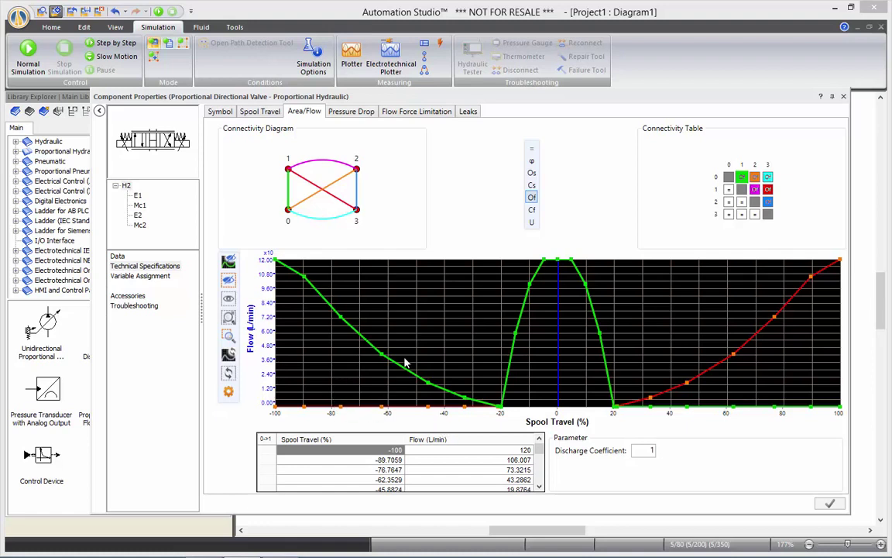
pyautogui.click(316, 167)
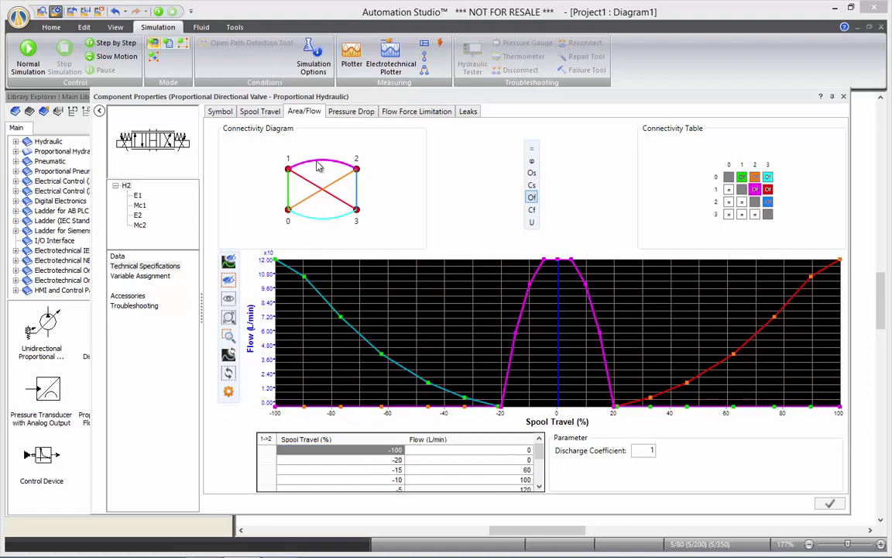
pyautogui.click(339, 187)
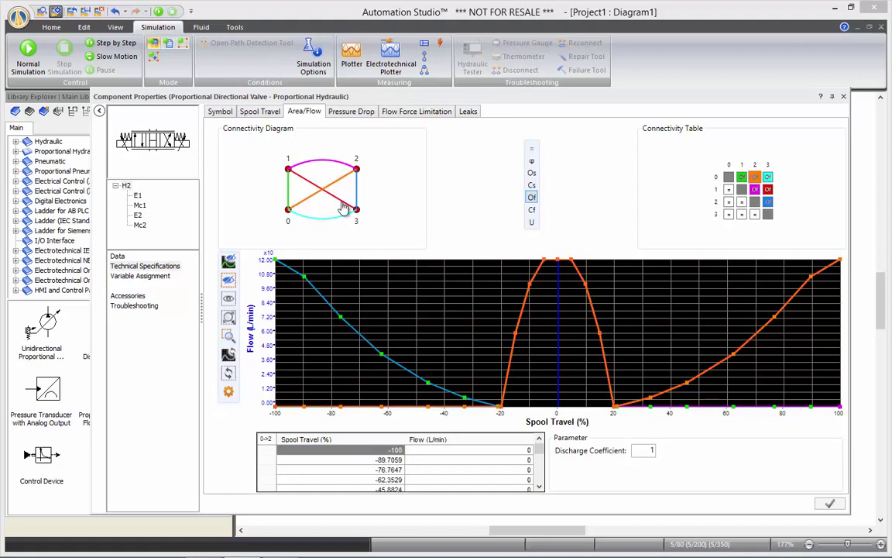
pyautogui.click(343, 206)
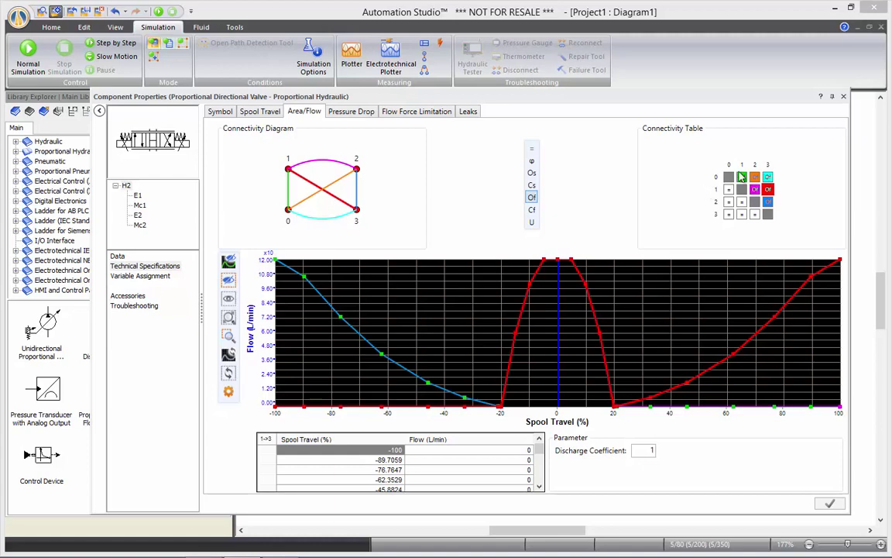
pyautogui.click(844, 96)
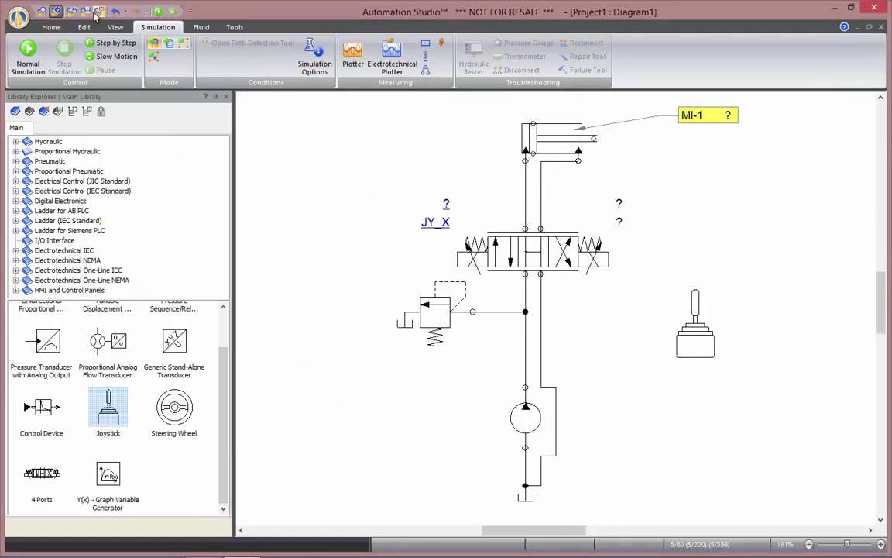
# Close Project1 without saving, open the open_close project and start a normal simulation.
pyautogui.click(98, 12)
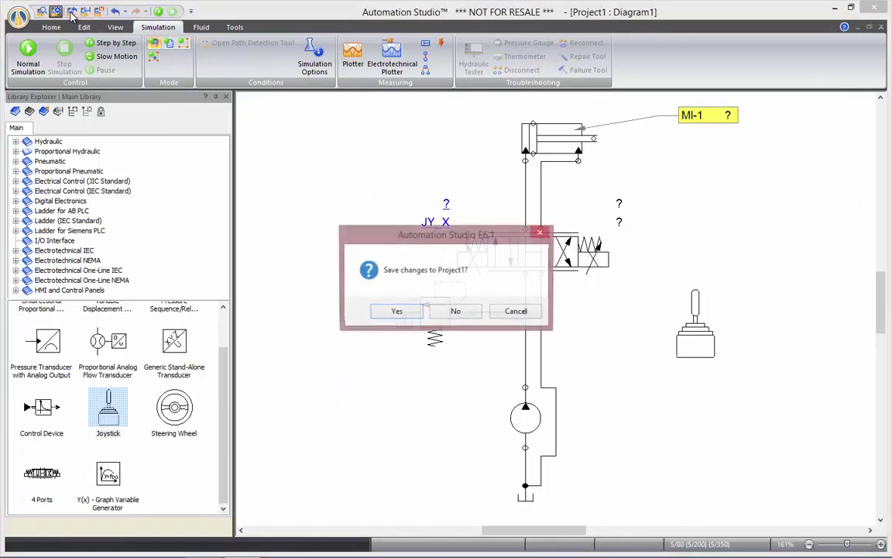
pyautogui.click(455, 311)
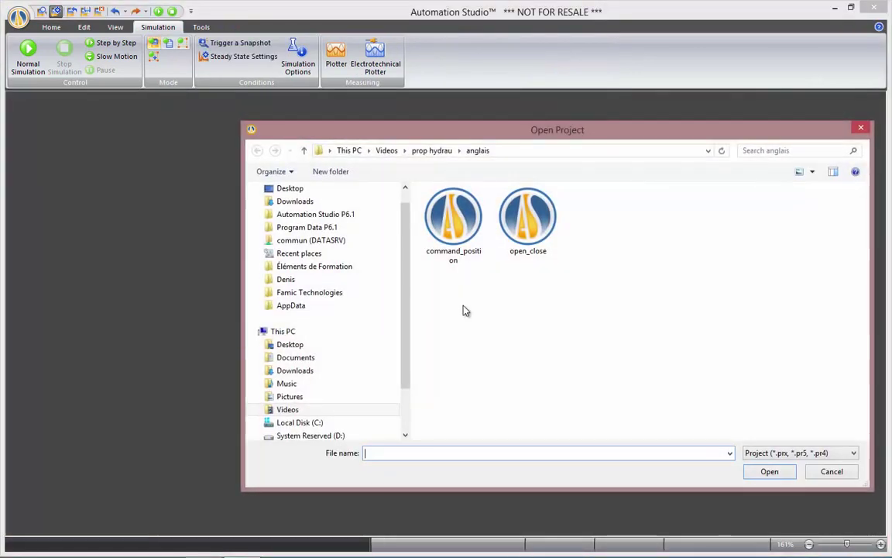
pyautogui.doubleClick(527, 203)
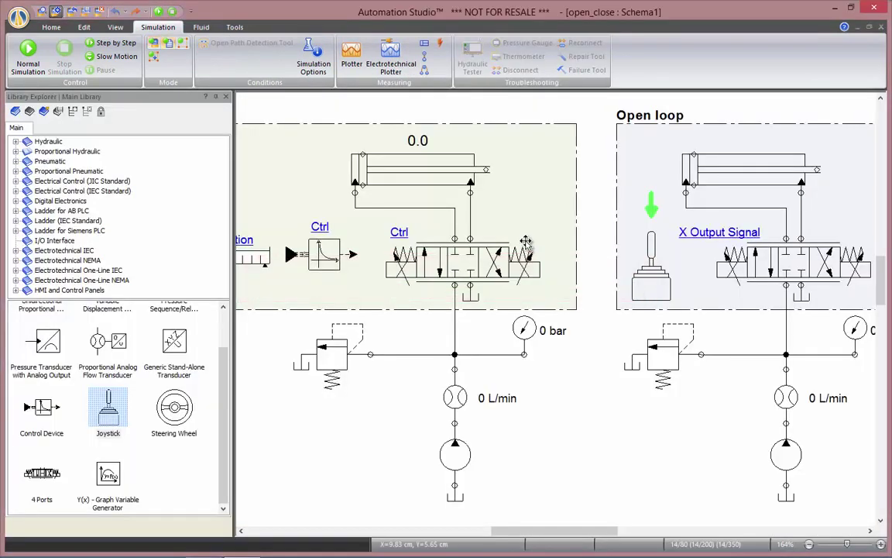
pyautogui.click(28, 54)
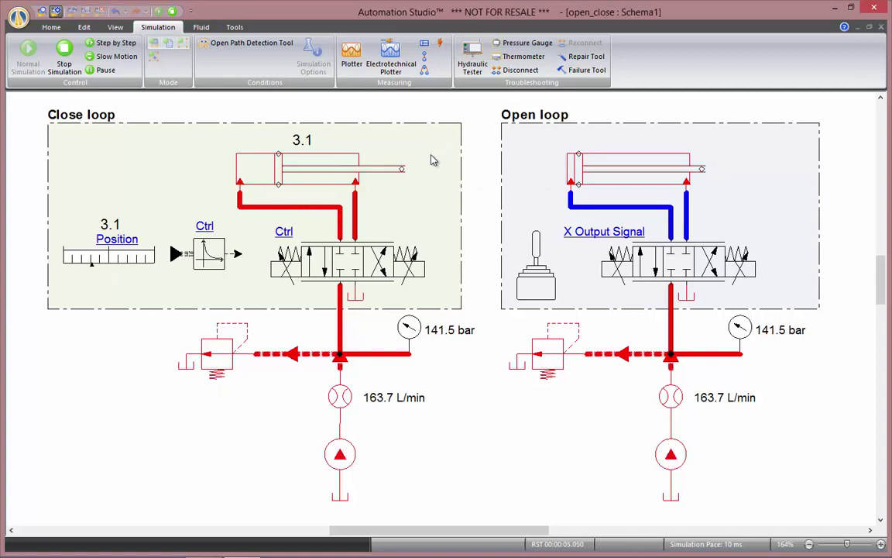
# Test the open-loop cylinder by moving its joystick slightly in the positive X direction, and close the joystick control.
pyautogui.click(542, 293)
pyautogui.moveTo(584, 417); pyautogui.dragTo(573, 403)
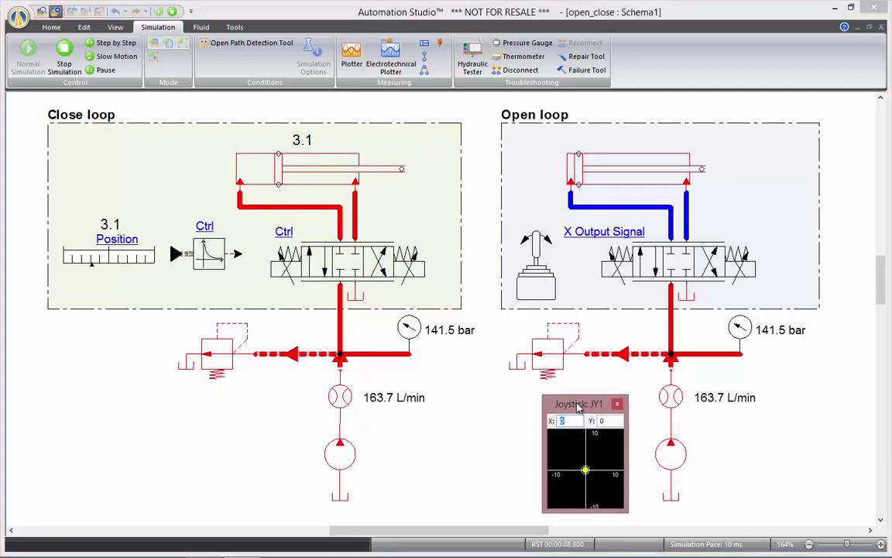
pyautogui.moveTo(587, 474)
pyautogui.mouseDown()
pyautogui.moveTo(597, 476)
pyautogui.moveTo(573, 474)
pyautogui.moveTo(592, 470)
pyautogui.mouseUp()
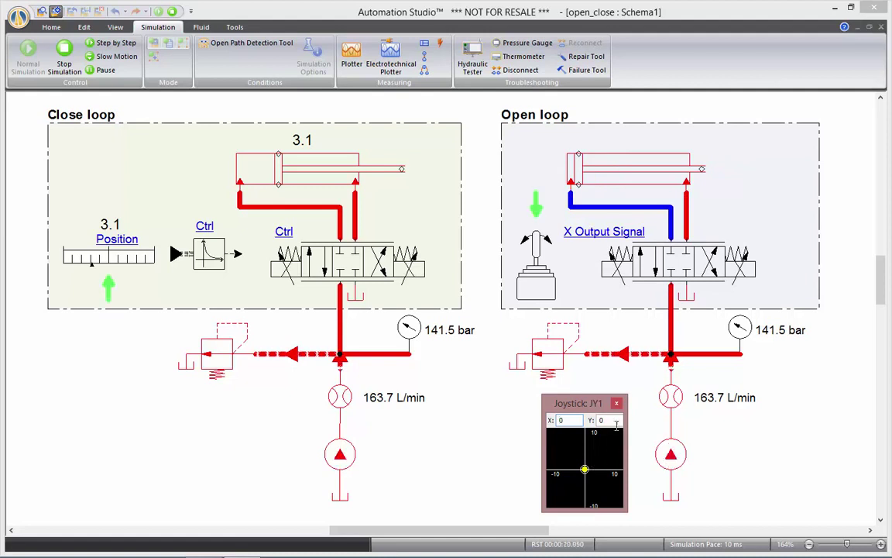
pyautogui.click(617, 403)
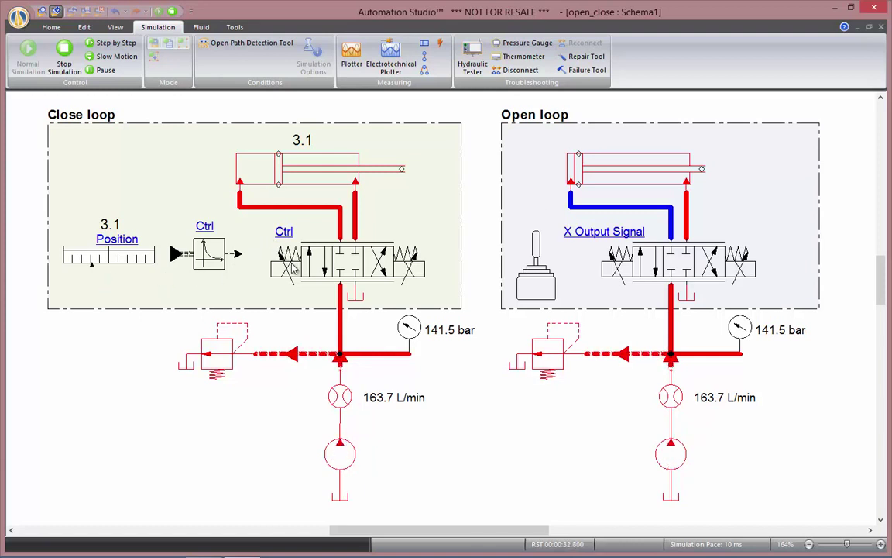
# Command the closed-loop cylinder to positions 7.4 and 2.4, and check the control device's gain settings.
pyautogui.click(130, 260)
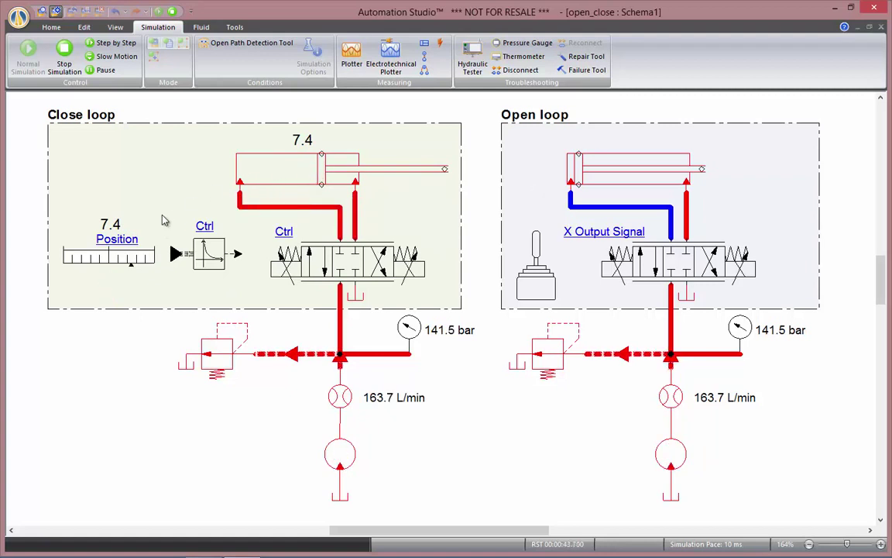
pyautogui.click(86, 264)
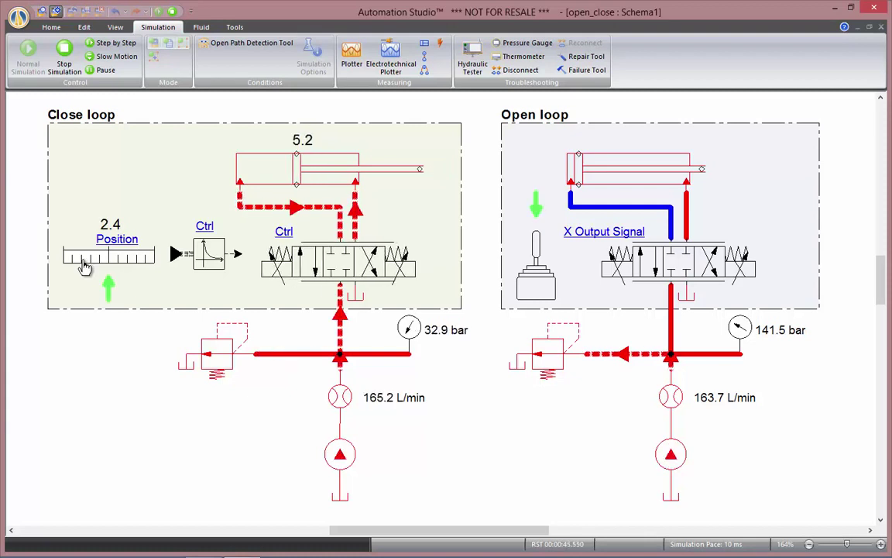
pyautogui.doubleClick(205, 255)
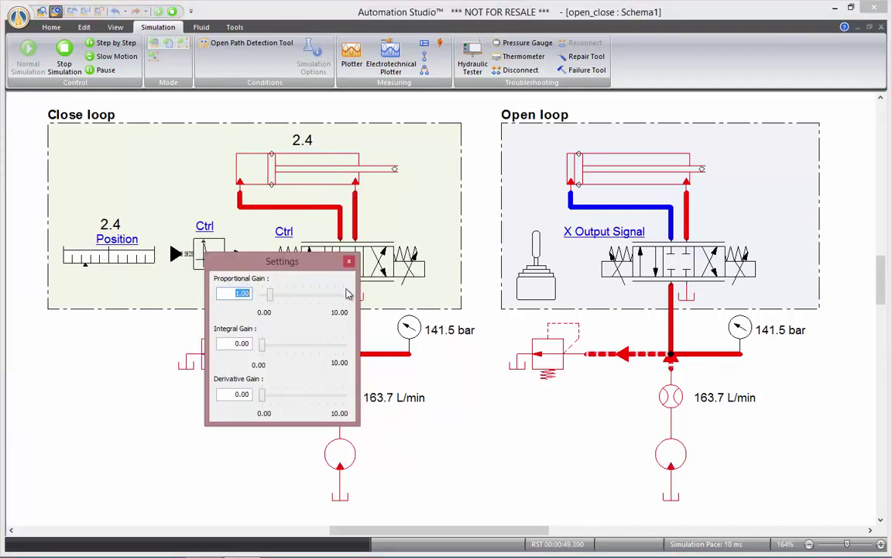
pyautogui.click(349, 262)
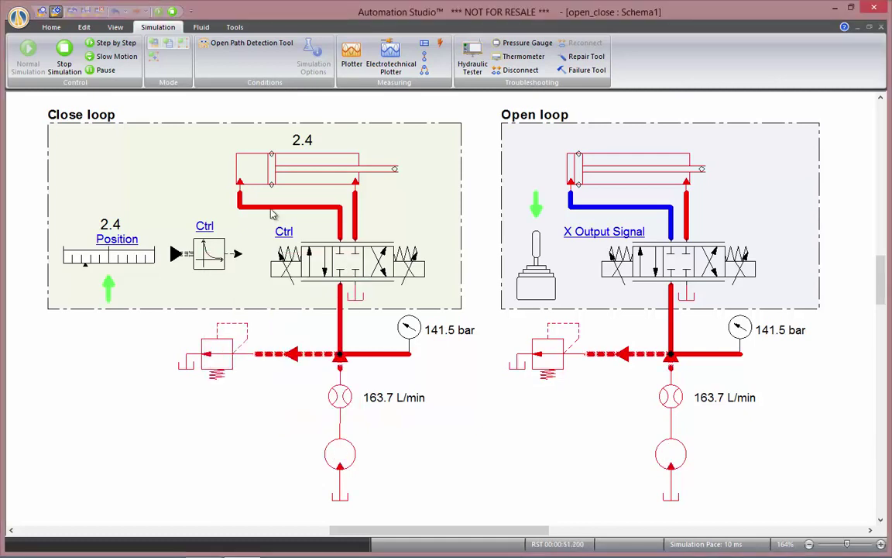
# Stop the simulation and inspect the output variable settings of the closed-loop control device.
pyautogui.click(172, 12)
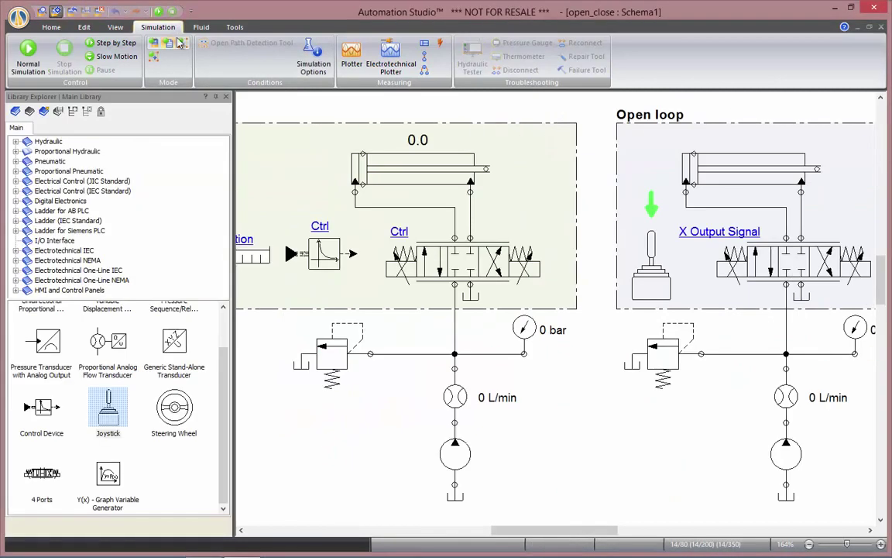
pyautogui.doubleClick(320, 263)
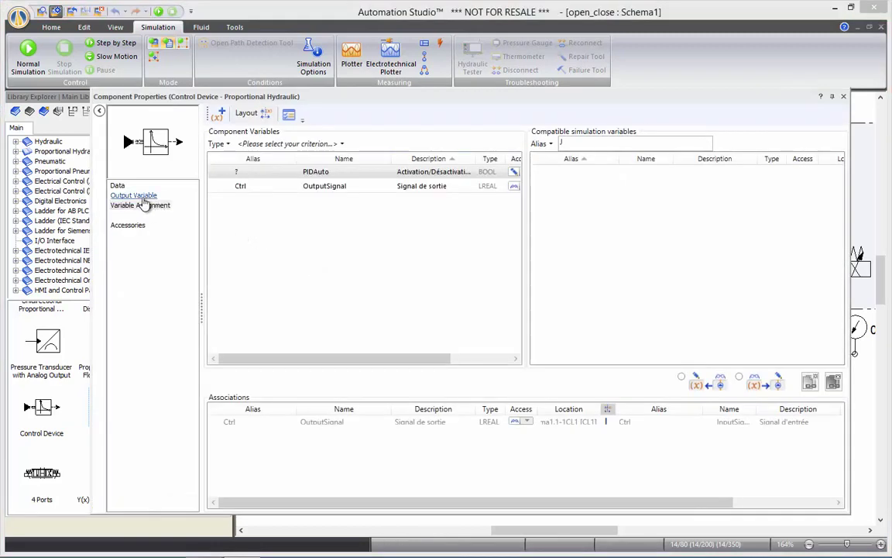
pyautogui.click(138, 196)
pyautogui.click(250, 133)
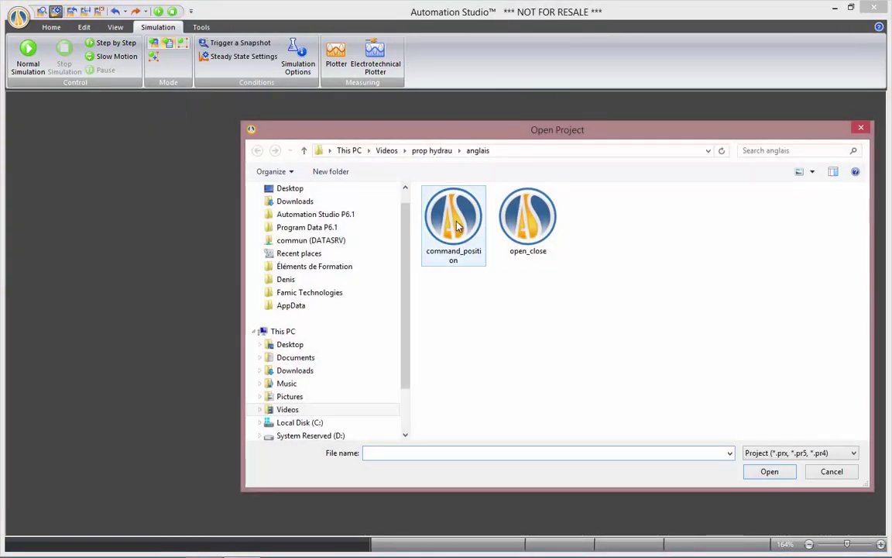
# Open the command_position project and start its simulation.
pyautogui.click(441, 203)
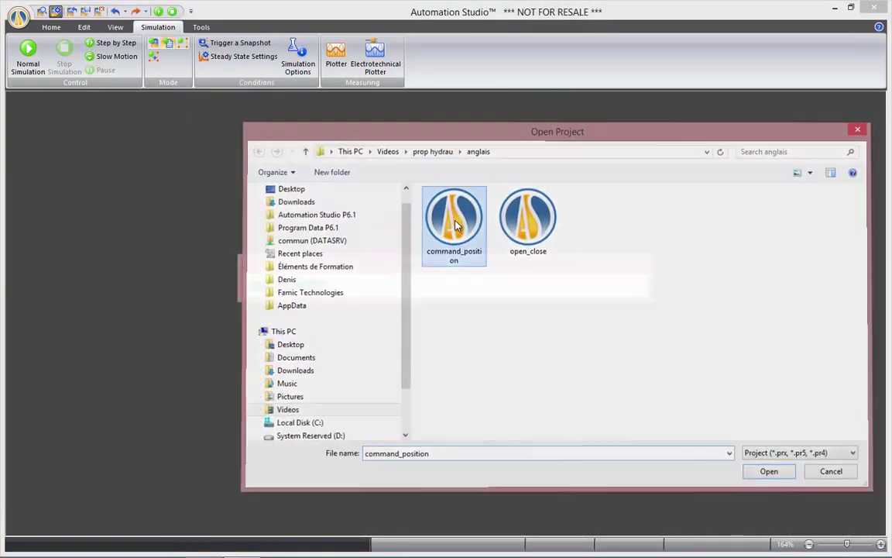
pyautogui.doubleClick(441, 205)
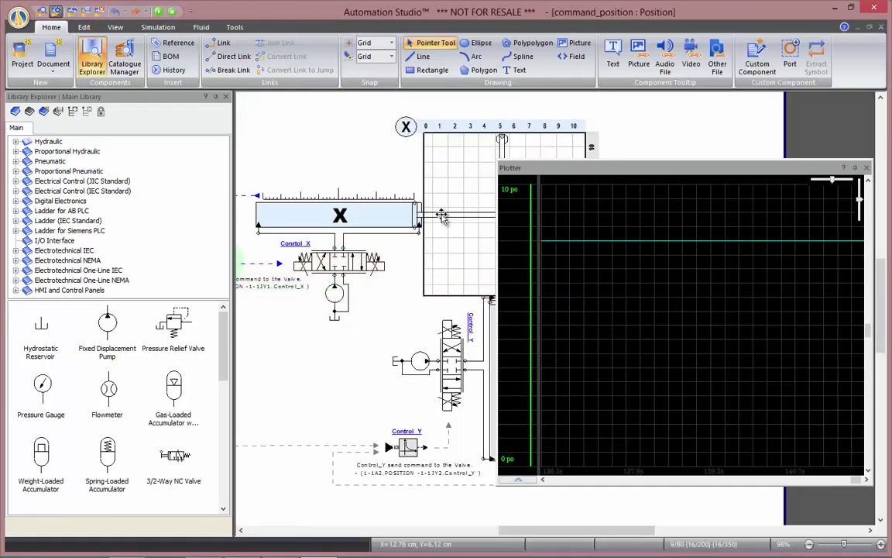
pyautogui.click(158, 12)
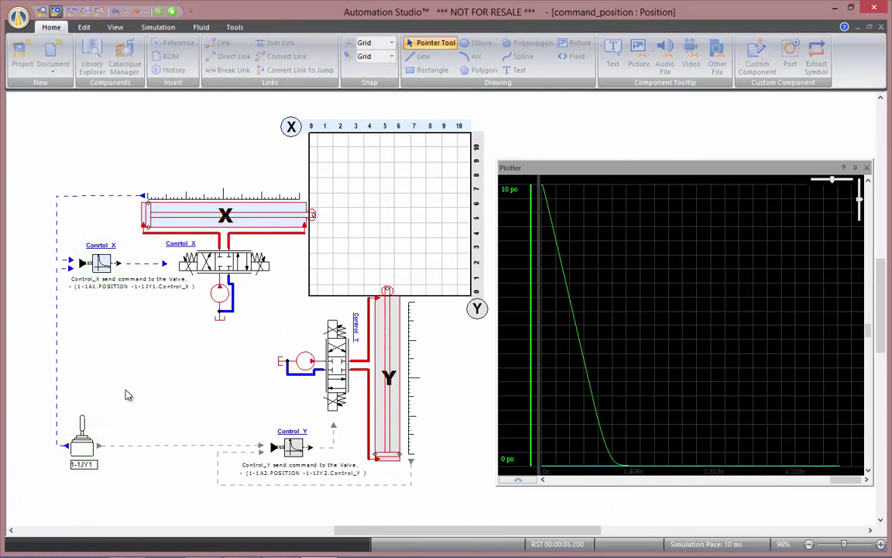
# Move joystick JY1 to about X 5.32 with Y at 0, and check the gain settings of the X-axis control device.
pyautogui.click(86, 447)
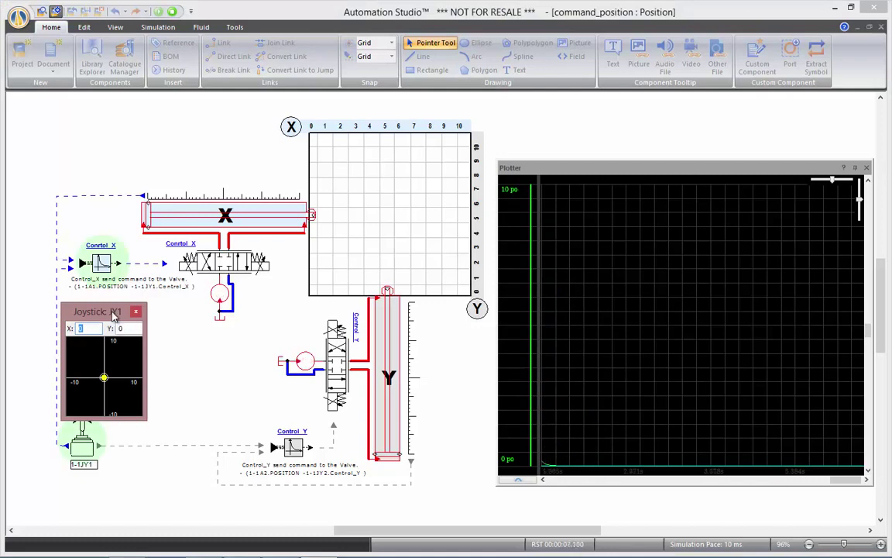
pyautogui.moveTo(113, 309); pyautogui.dragTo(112, 342)
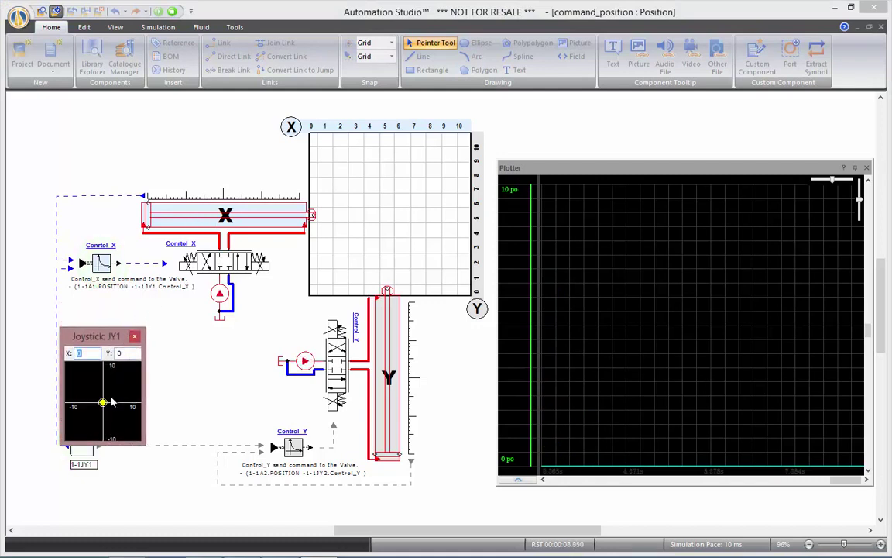
pyautogui.moveTo(102, 402); pyautogui.dragTo(125, 408)
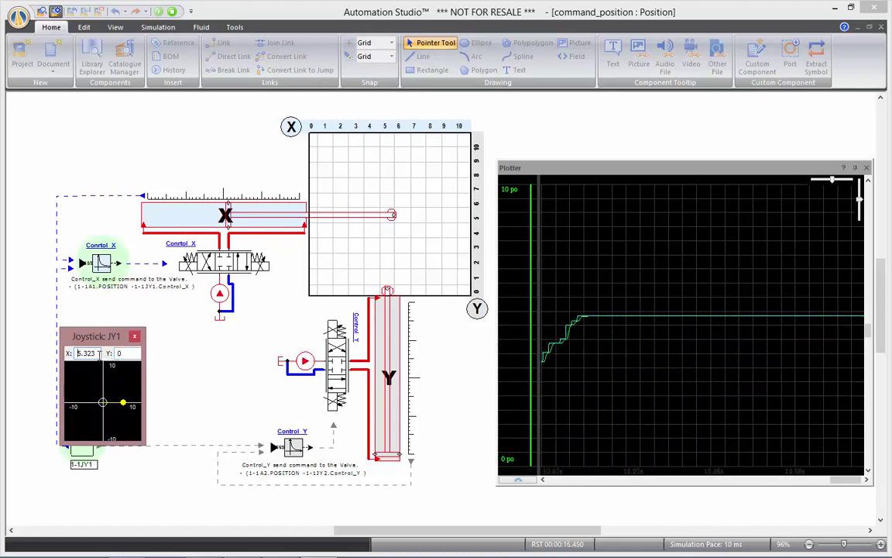
pyautogui.doubleClick(102, 259)
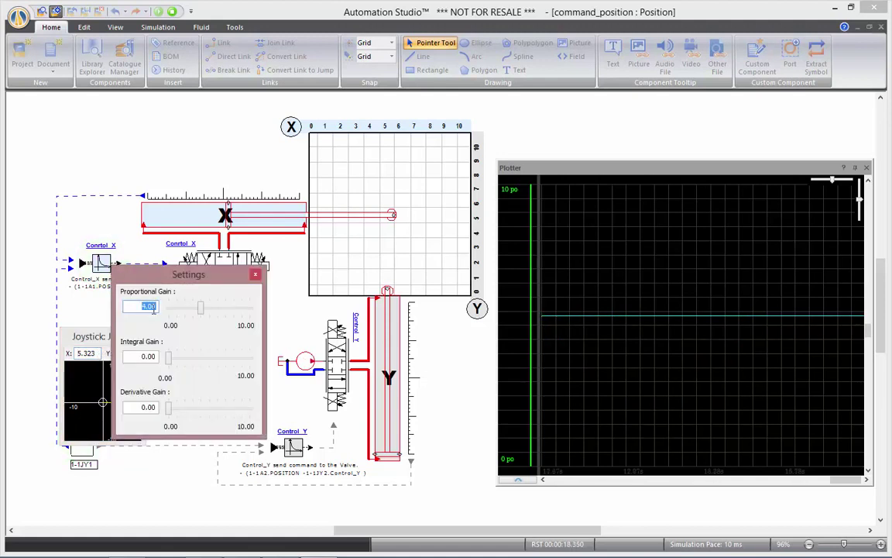
pyautogui.click(255, 274)
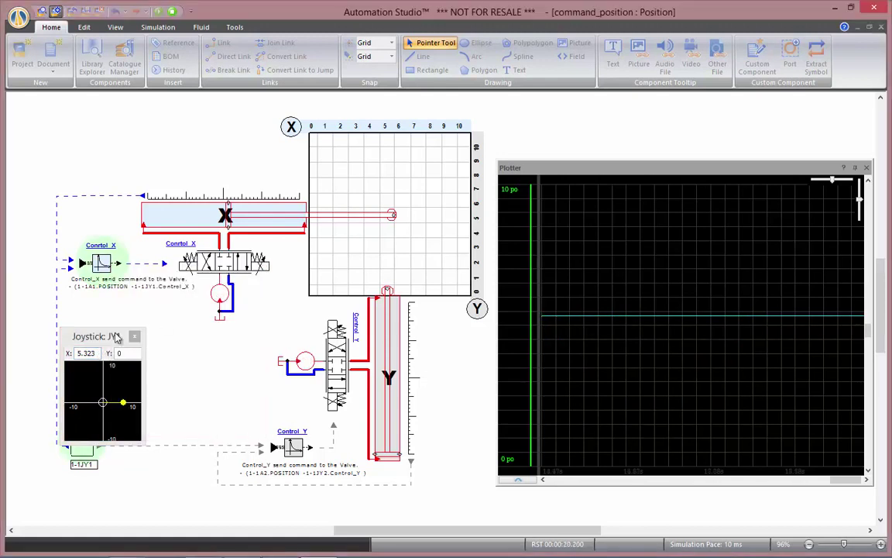
# Set joystick JY1's X command to 7.
pyautogui.click(68, 355)
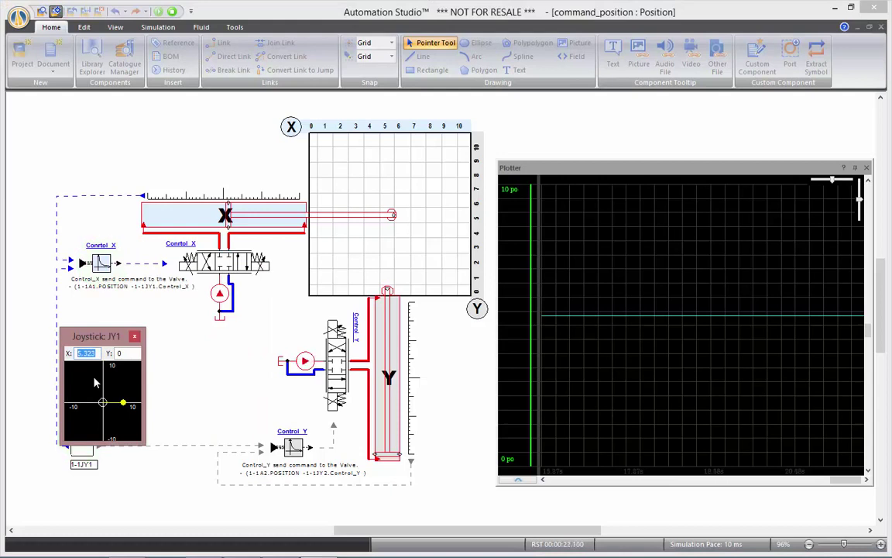
pyautogui.write('7')
pyautogui.press('Return')
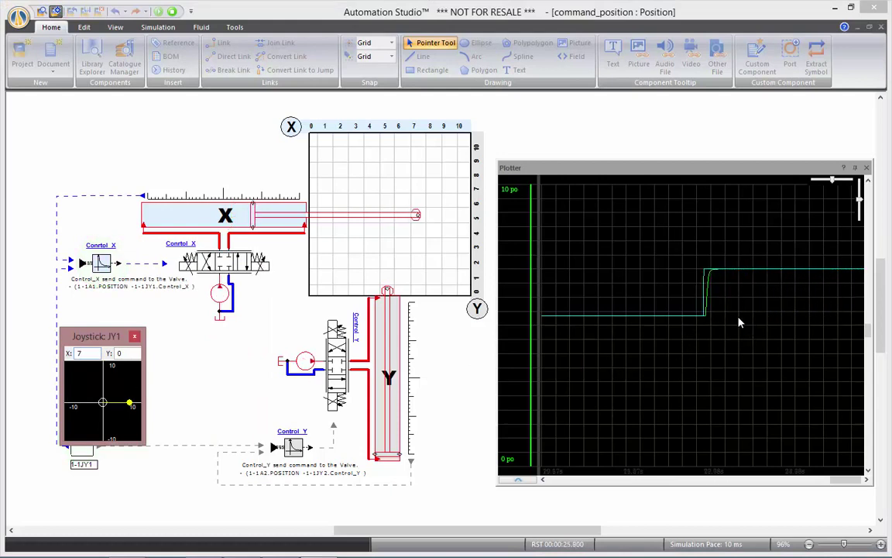
# Set joystick JY1's X command to 4 while the simulation runs.
pyautogui.doubleClick(90, 354)
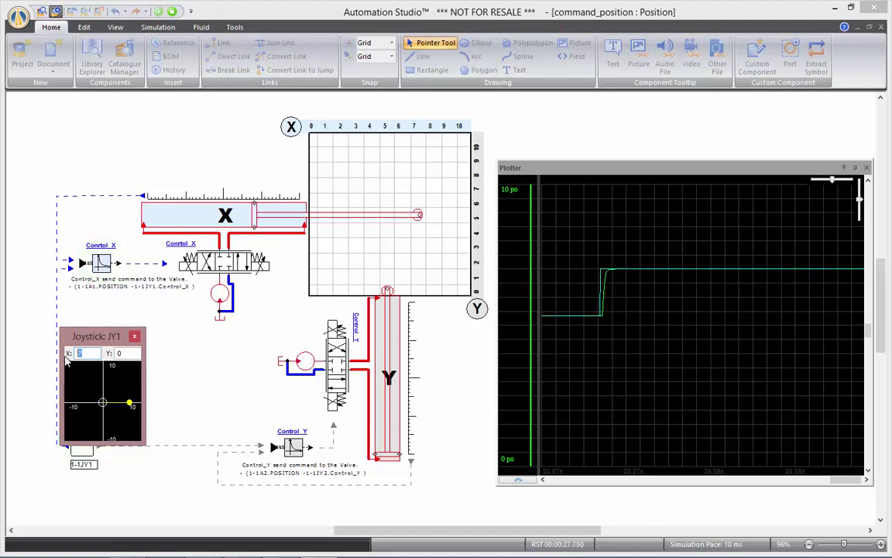
pyautogui.write('4')
pyautogui.press('Return')
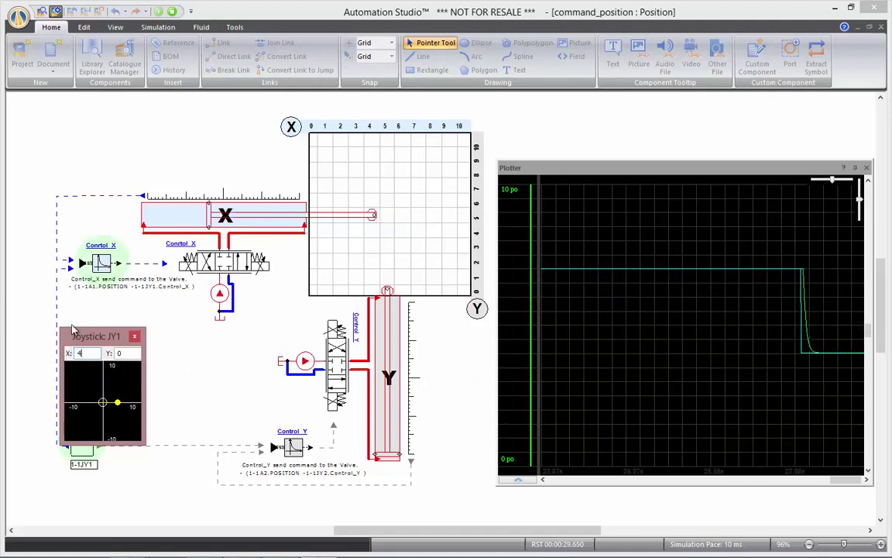
# Raise the proportional gain of the X-axis control device to 8.80 and close its settings.
pyautogui.doubleClick(100, 262)
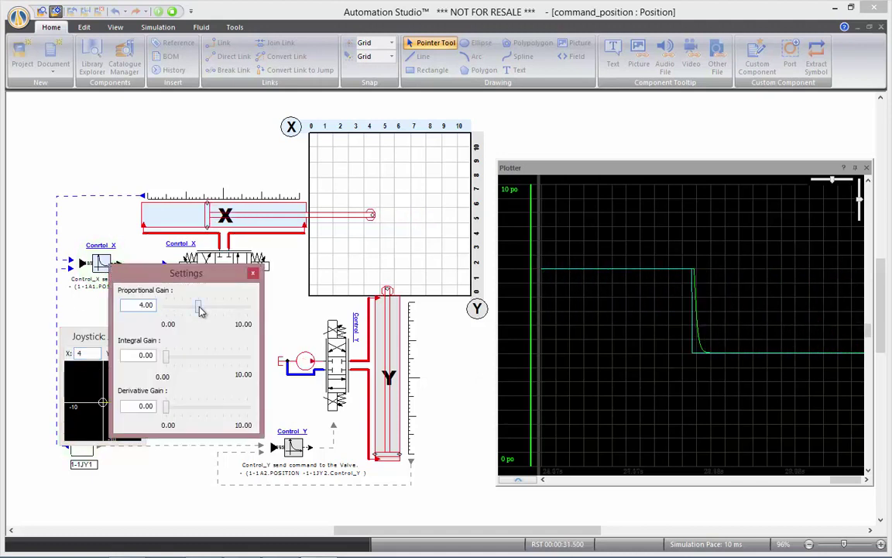
pyautogui.moveTo(198, 308); pyautogui.dragTo(240, 312)
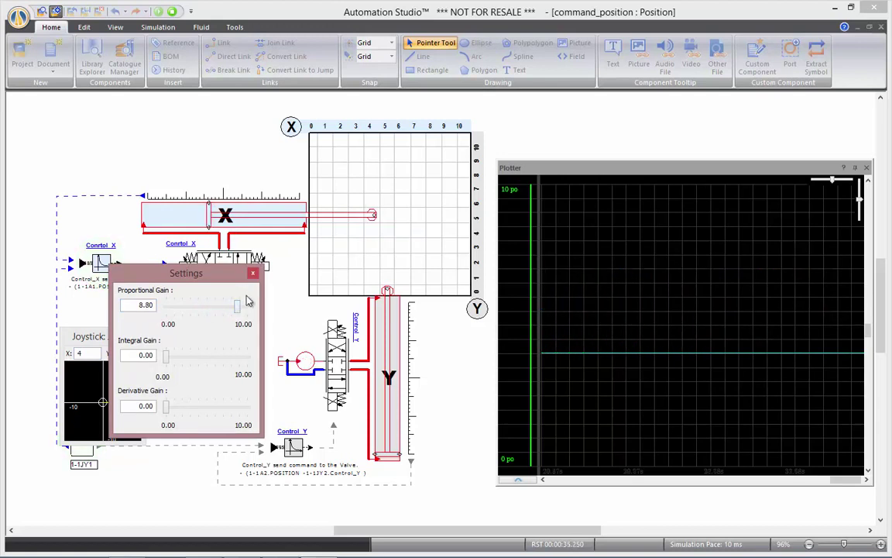
pyautogui.click(252, 272)
# Step joystick JY1's X command through 5, 6 and 7 to test the X-axis response.
pyautogui.moveTo(88, 353); pyautogui.dragTo(79, 361)
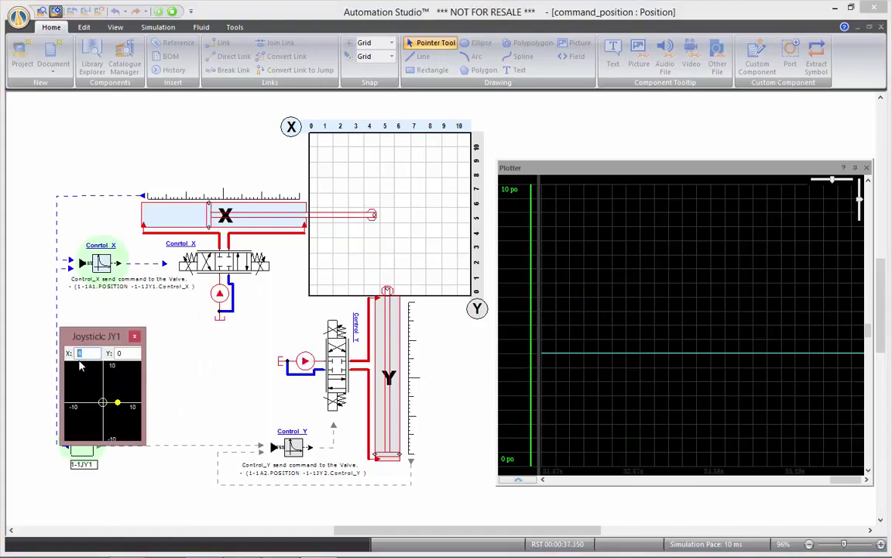
pyautogui.write('5')
pyautogui.press('Return')
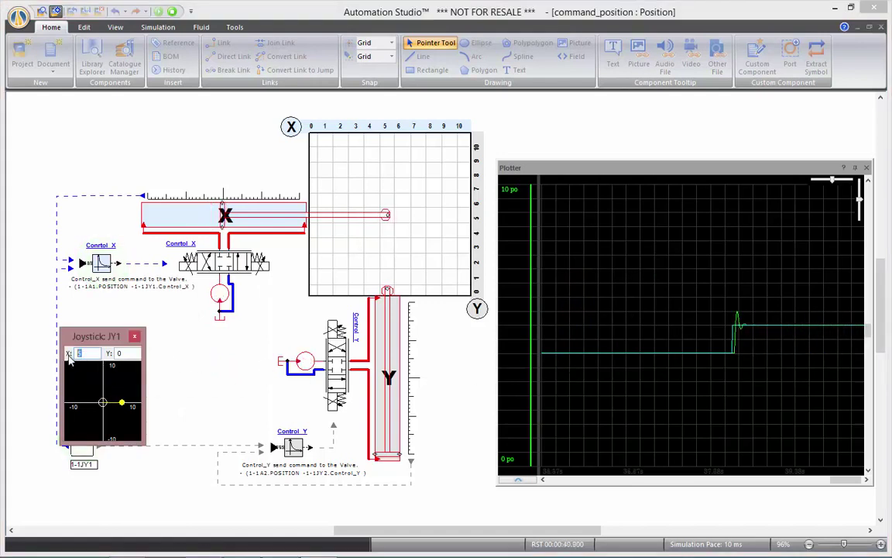
pyautogui.moveTo(86, 353); pyautogui.dragTo(68, 354)
pyautogui.write('6')
pyautogui.press('Return')
pyautogui.write('7')
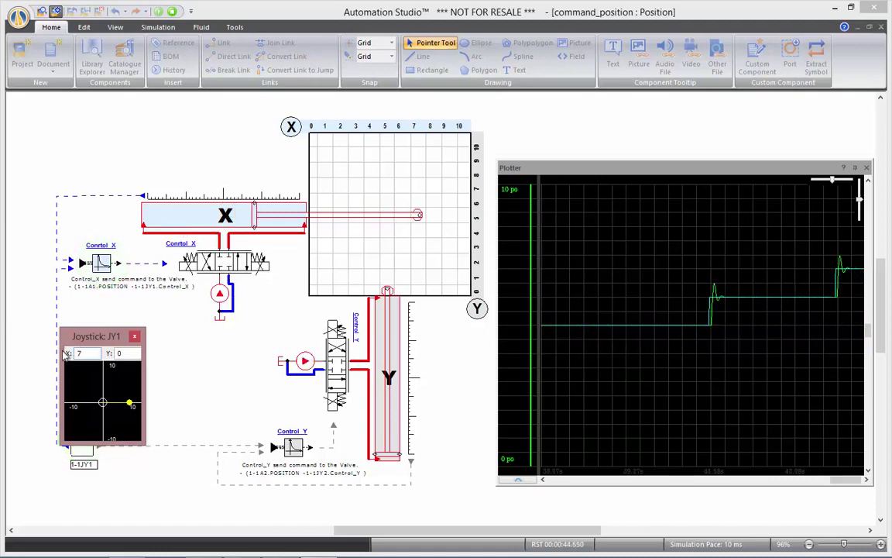
# Lower the X-axis control device's proportional gain to 1.30 and close its settings.
pyautogui.doubleClick(116, 277)
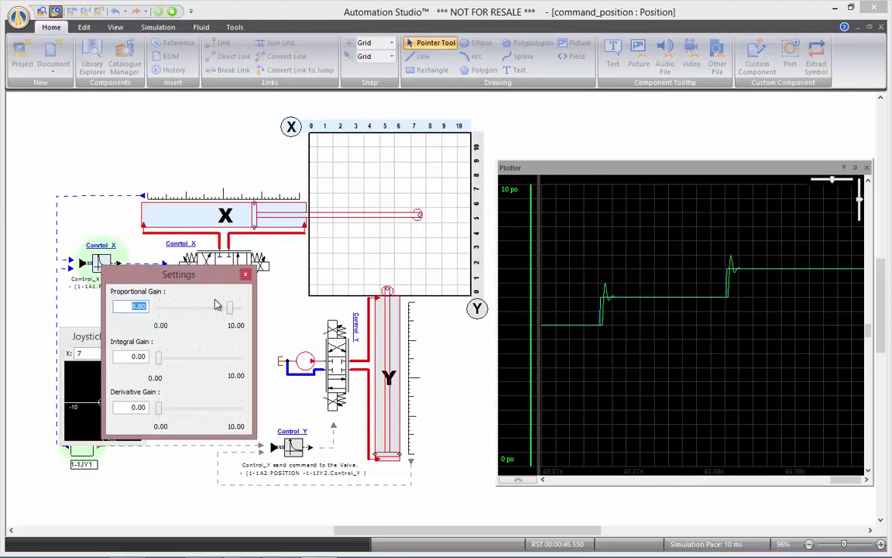
pyautogui.moveTo(229, 308); pyautogui.dragTo(170, 308)
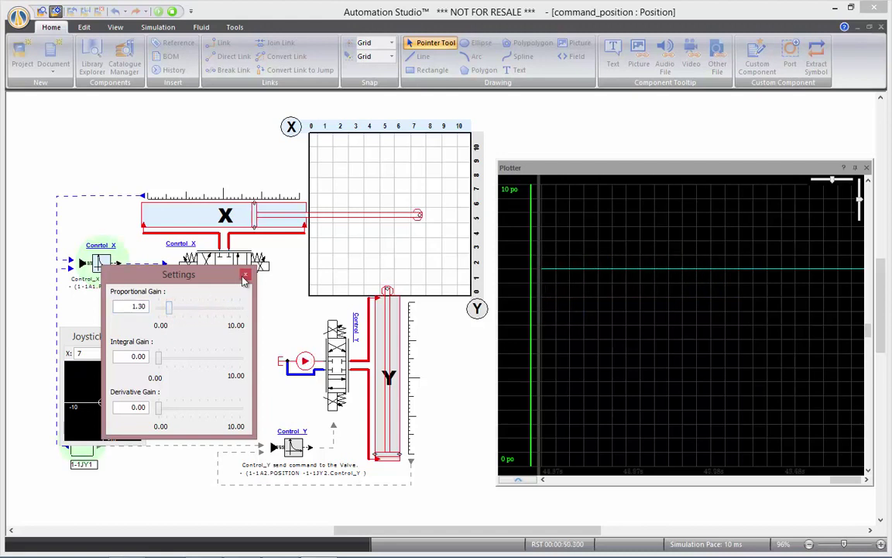
pyautogui.click(245, 274)
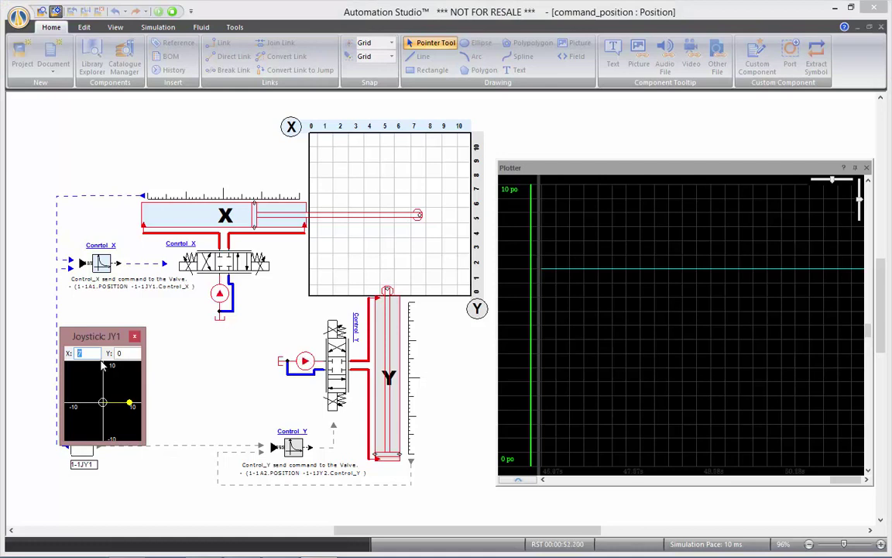
# Set joystick JY1's X command to 5, followed by 2, to test the X-axis response.
pyautogui.write('5')
pyautogui.press('Return')
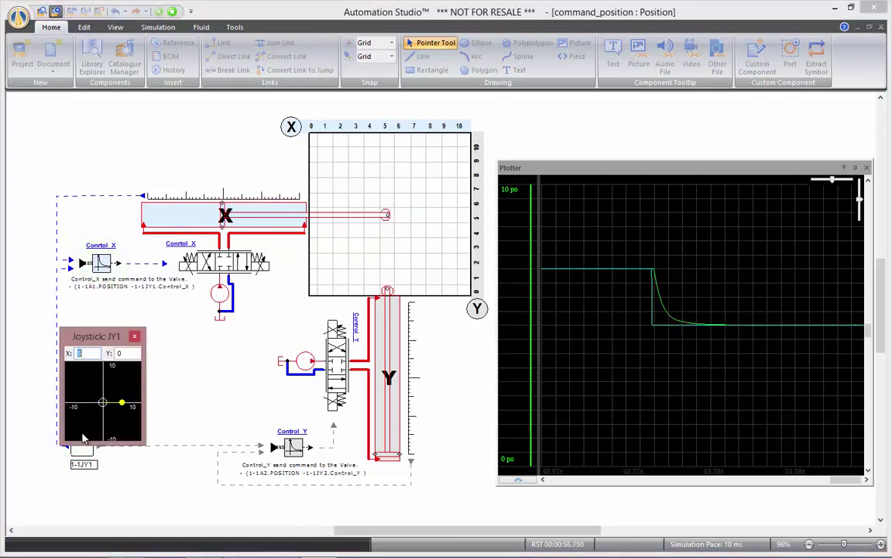
pyautogui.write('2')
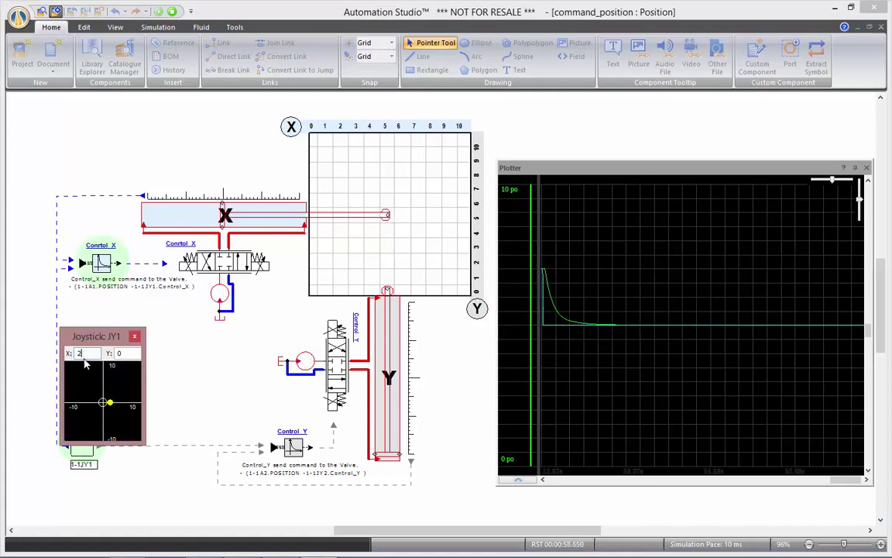
pyautogui.press('Return')
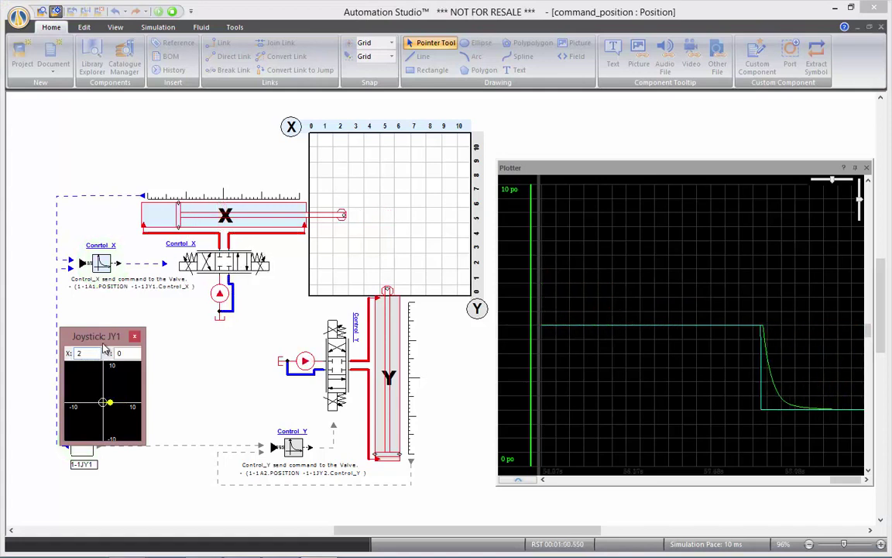
# Set the X-axis control device's proportional gain to 4.00 and its integral gain to 2.10, and close its settings.
pyautogui.doubleClick(99, 252)
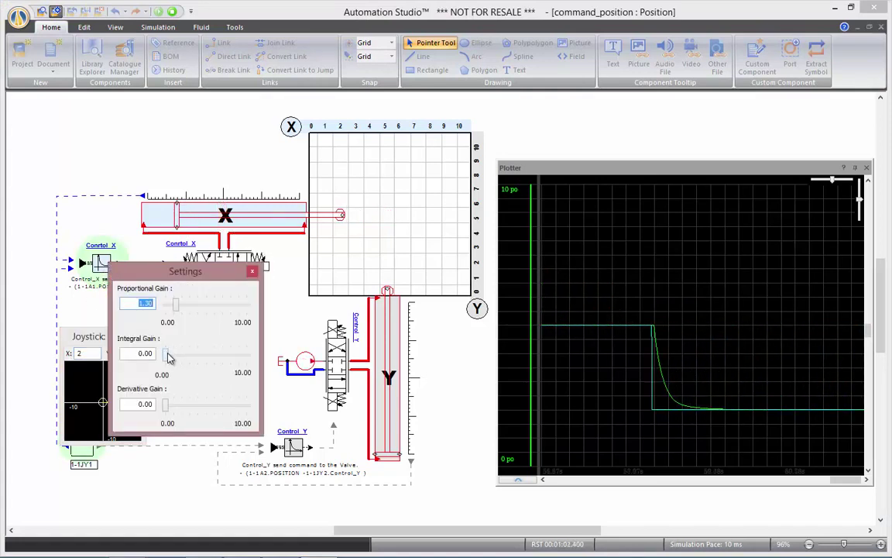
pyautogui.moveTo(169, 357); pyautogui.dragTo(177, 359)
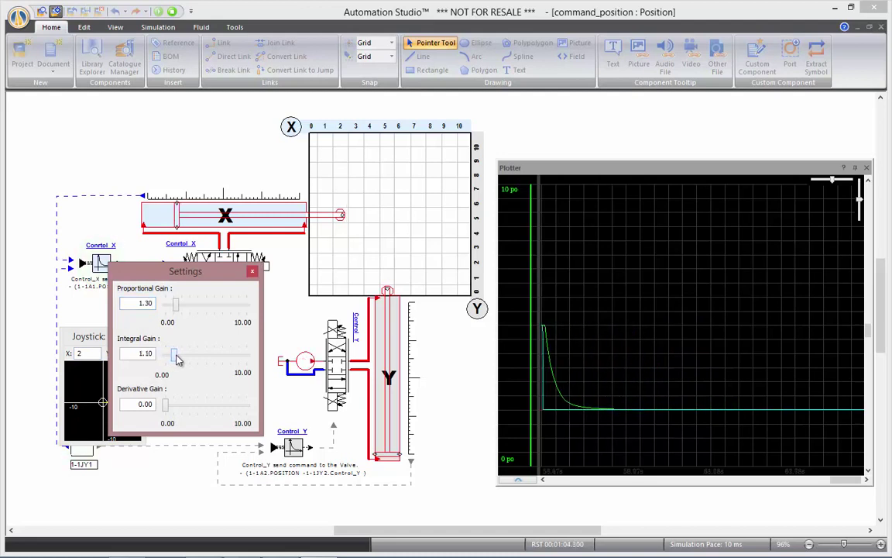
pyautogui.moveTo(175, 305); pyautogui.dragTo(196, 306)
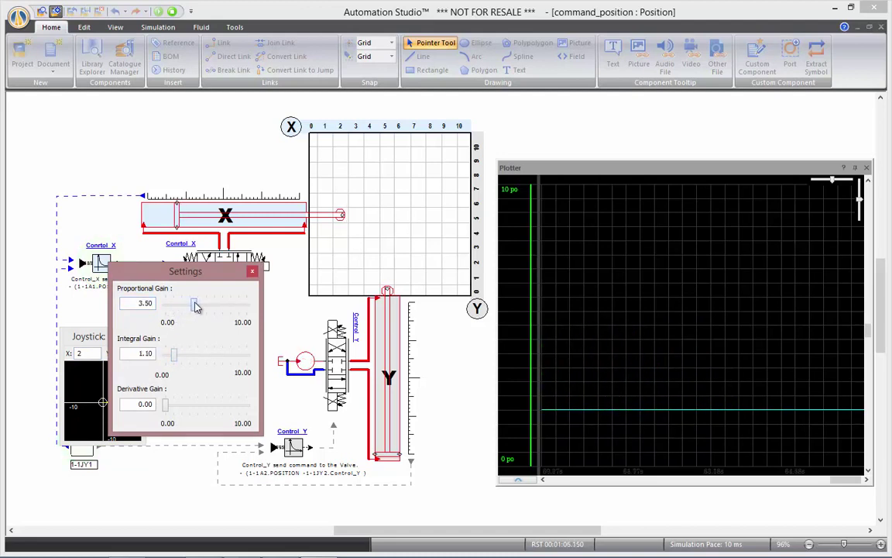
pyautogui.moveTo(172, 357); pyautogui.dragTo(186, 358)
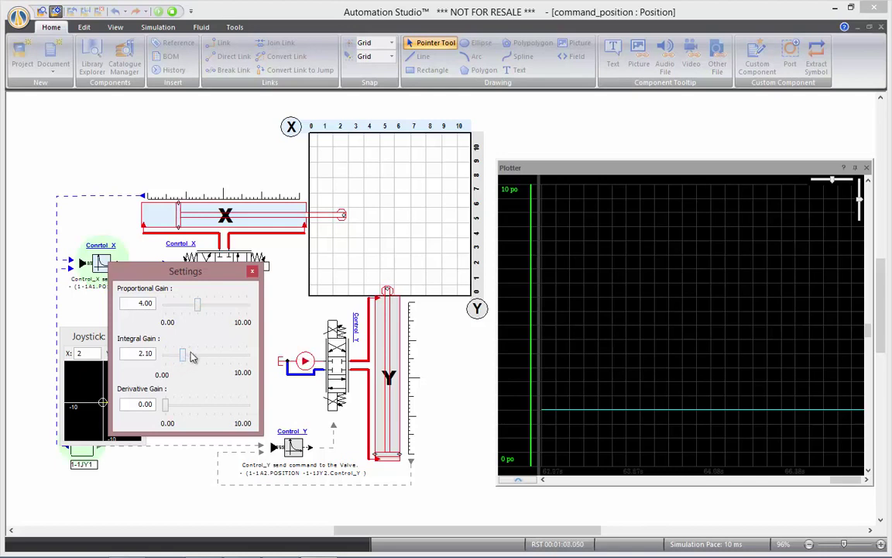
pyautogui.click(252, 273)
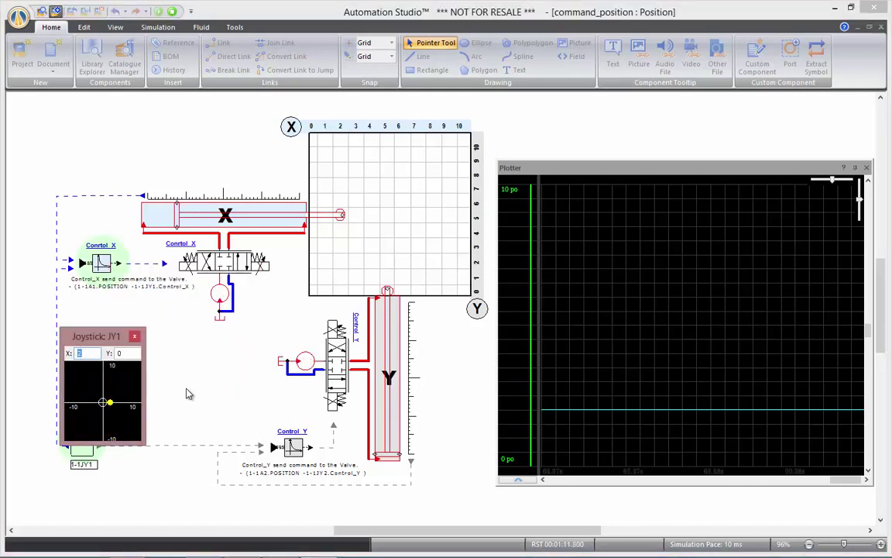
# Change joystick JY1's X command to 5 and then 6 to test the combined proportional and integral gains.
pyautogui.write('5')
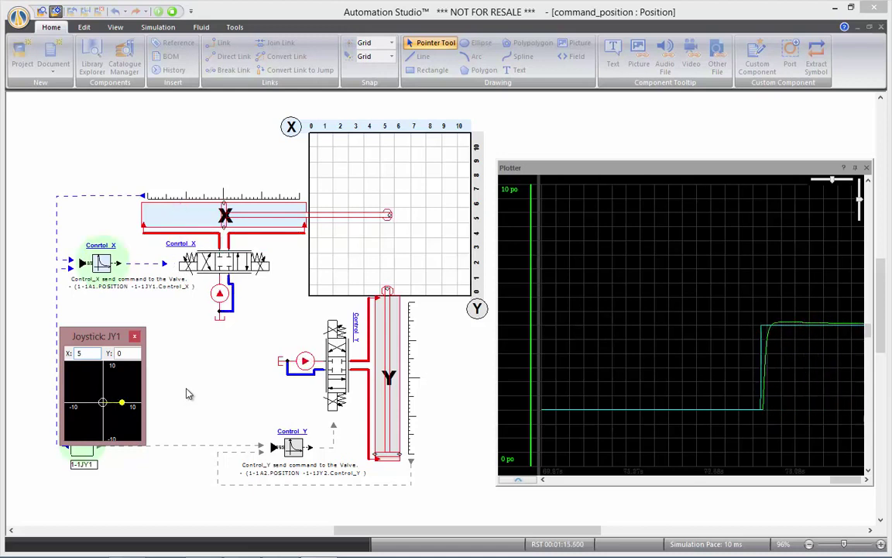
pyautogui.moveTo(84, 353); pyautogui.dragTo(72, 355)
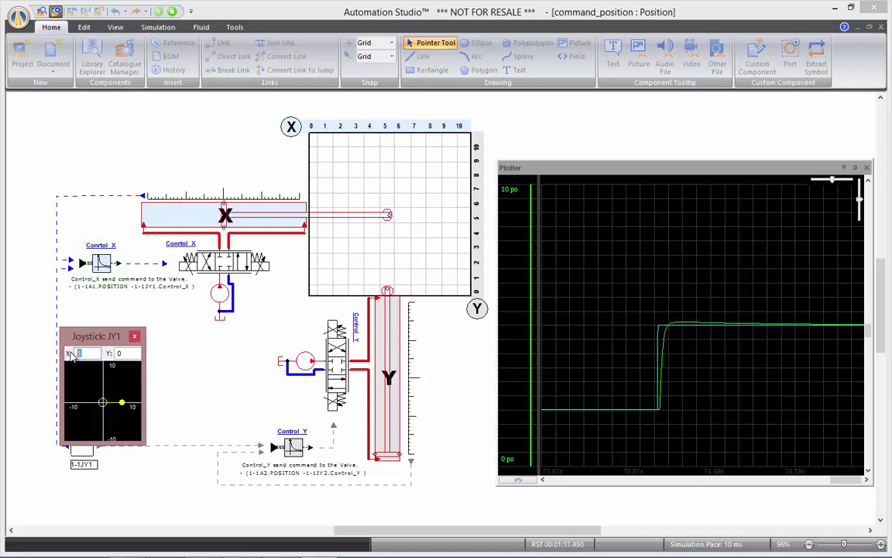
pyautogui.write('6')
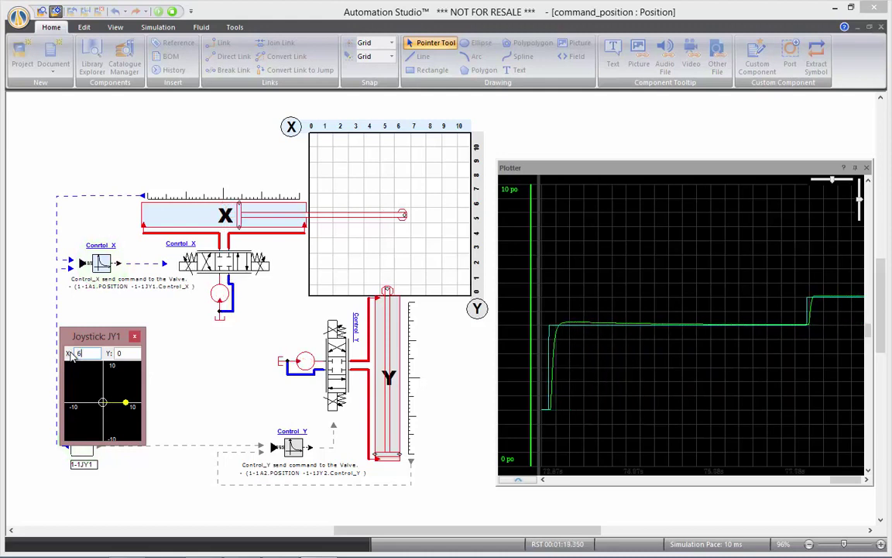